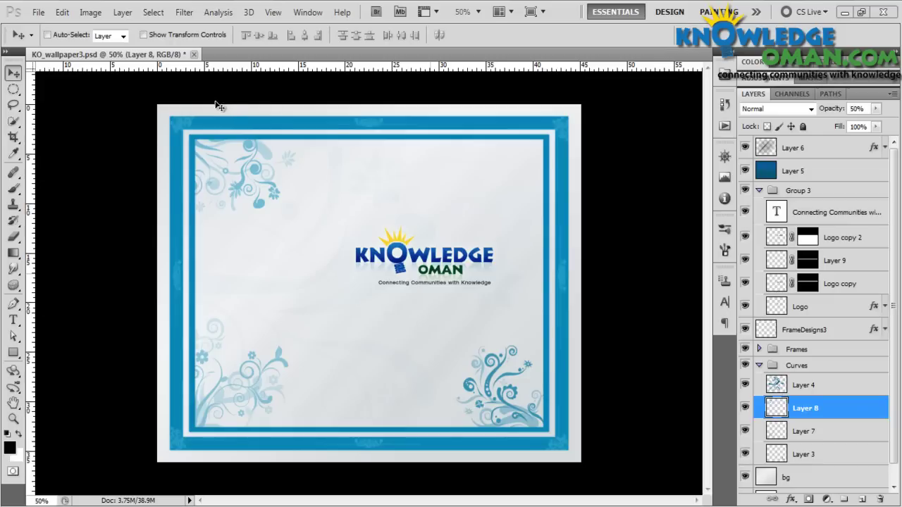
- Create a new document named Wallpaper, 1366 × 768 pixels at 72 pixels/inch, in 8-bit RGB Color with a white background
left_click(40, 14)
left_click(45, 28)
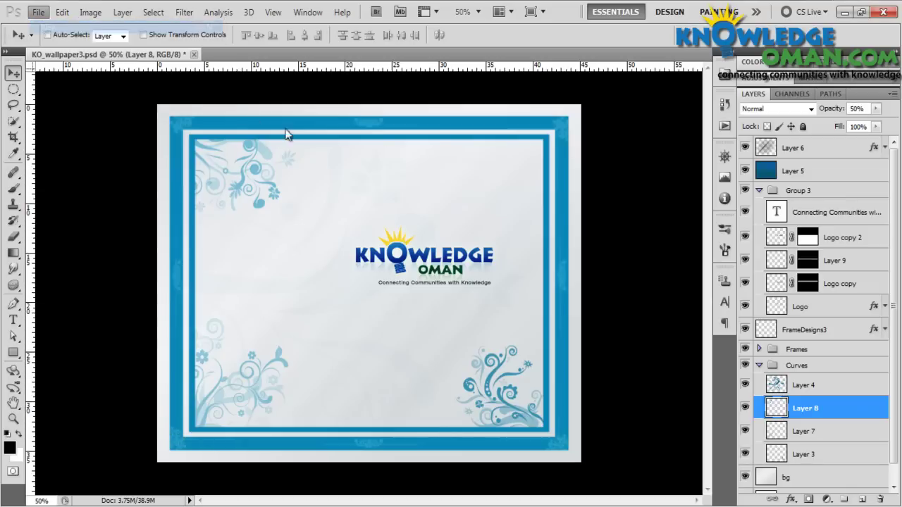
left_click(415, 183)
left_click_drag(415, 182, 329, 183)
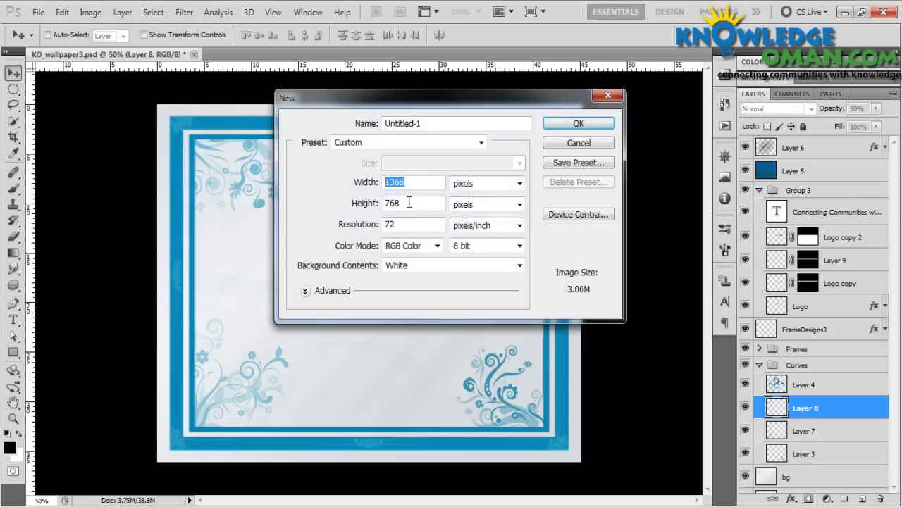
left_click_drag(408, 203, 344, 210)
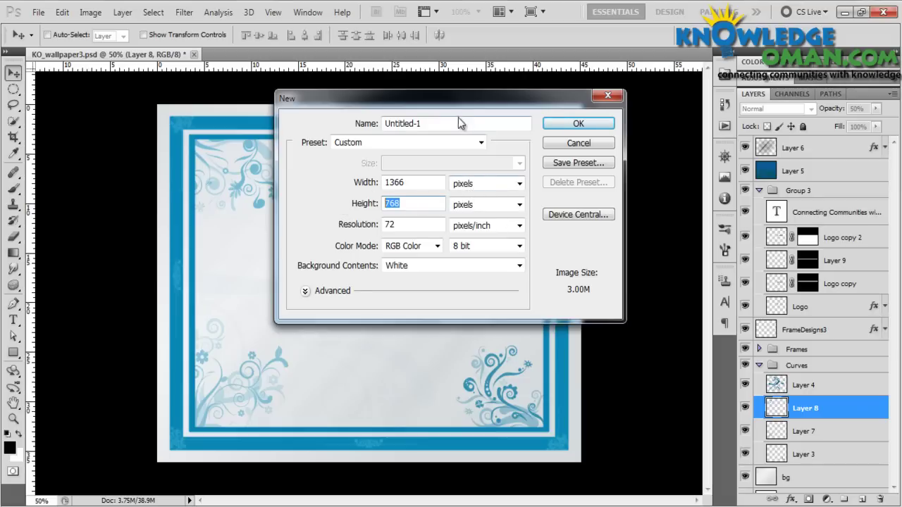
left_click_drag(465, 102, 466, 128)
left_click_drag(429, 212, 363, 208)
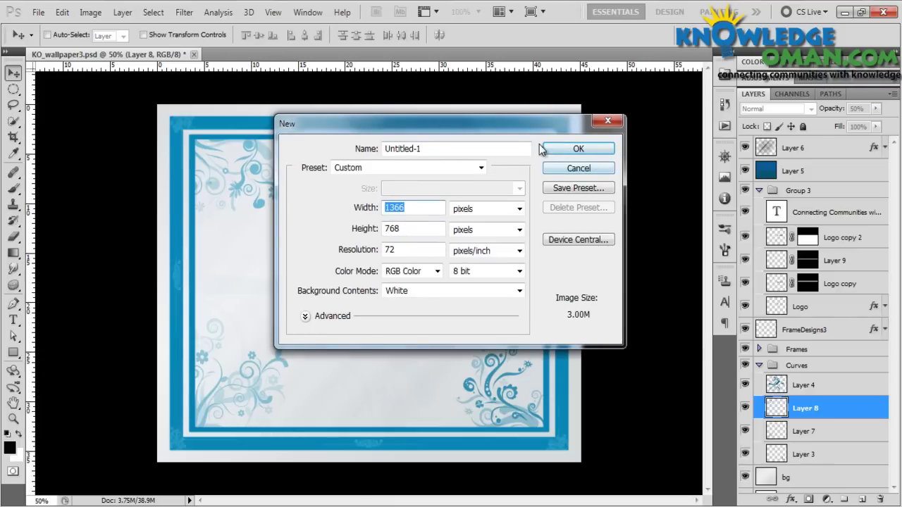
double_click(428, 149)
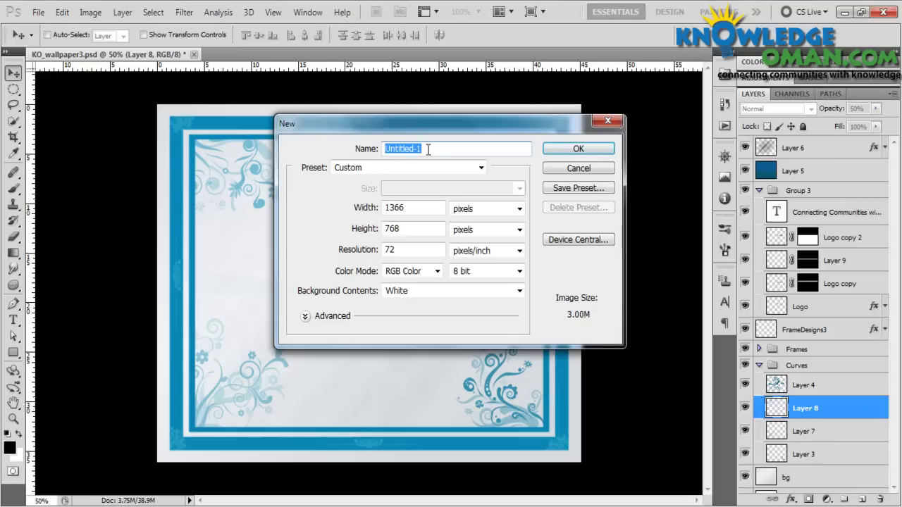
type("Wallpaper")
left_click(578, 148)
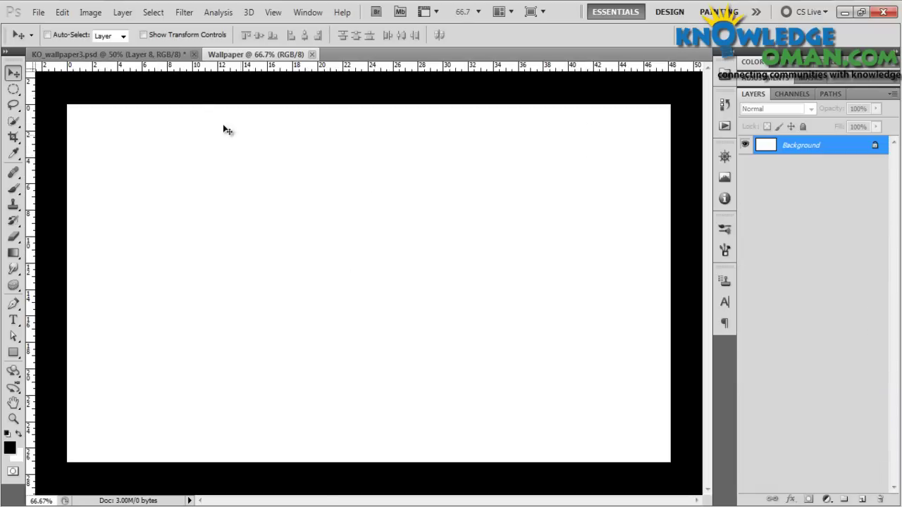
- Examine the bg layer in KO_wallpaper3.psd by collapsing the Curves group and toggling the layer's visibility
left_click(158, 54)
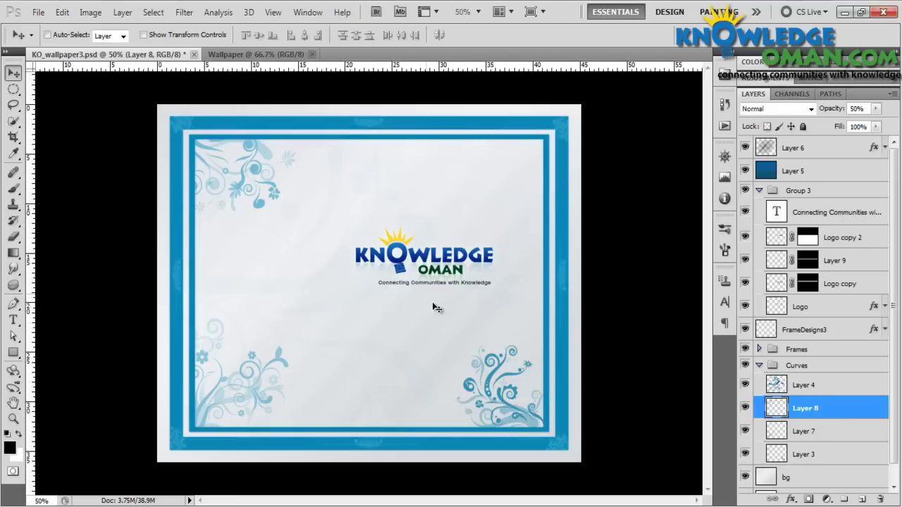
scroll(846, 305, "down", 1)
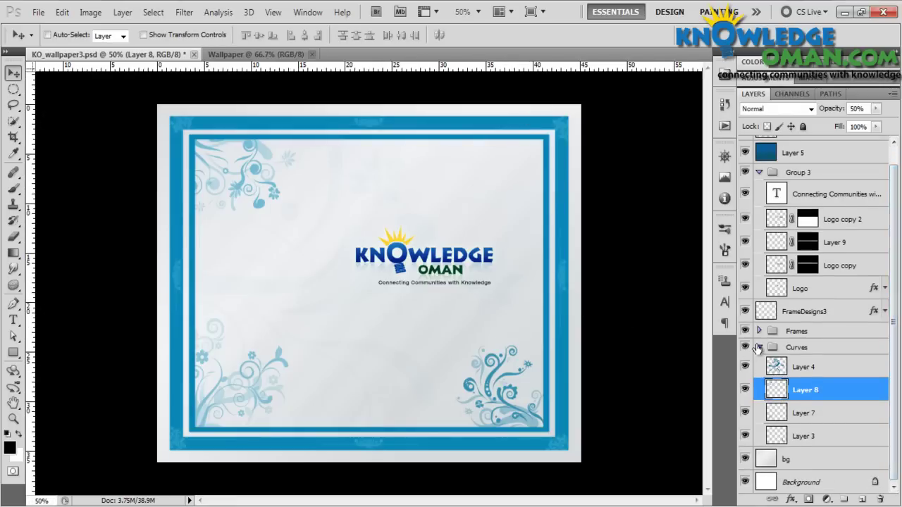
left_click(759, 348)
left_click(773, 388)
left_click(744, 385)
left_click(744, 385)
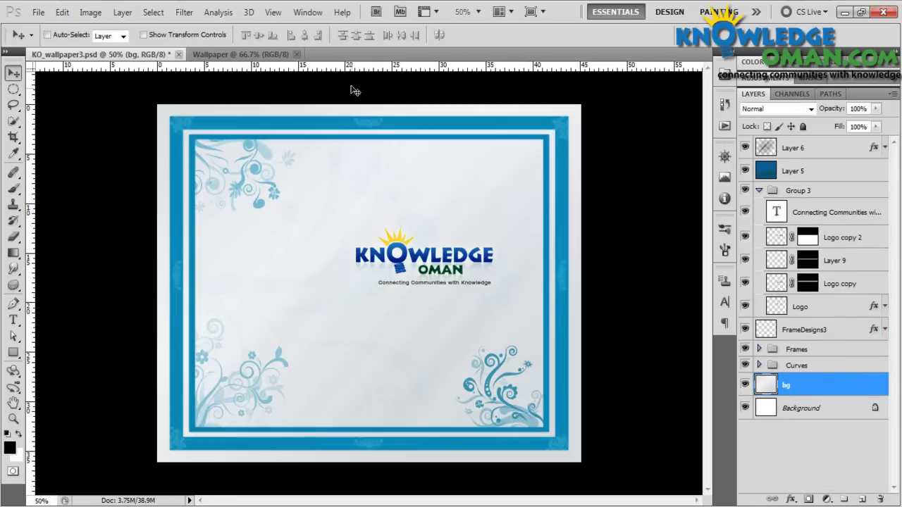
- Add a new empty layer to the Wallpaper document and open the Gradient tool's gradient for editing
left_click(240, 54)
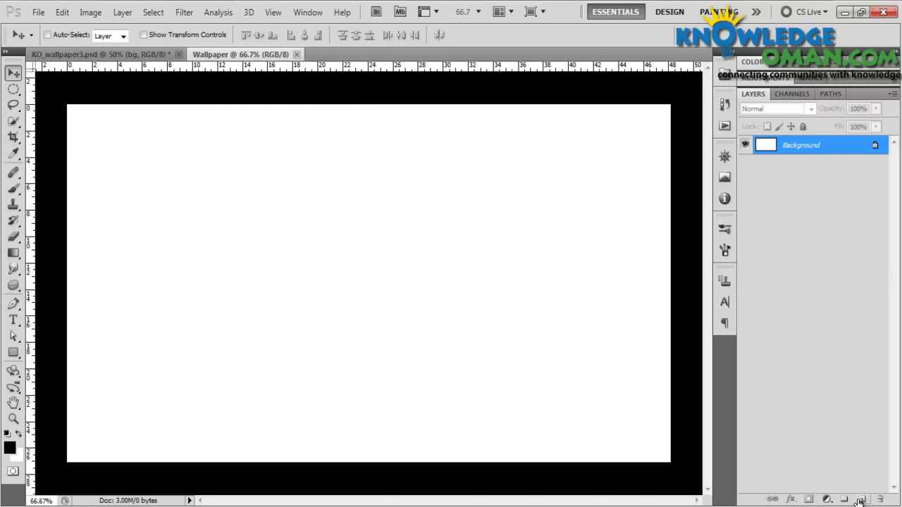
left_click(860, 500)
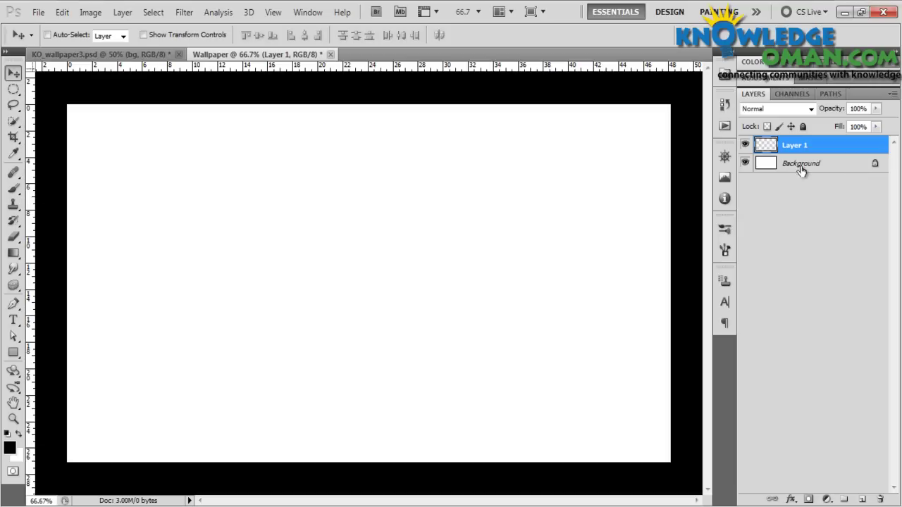
left_click(13, 256)
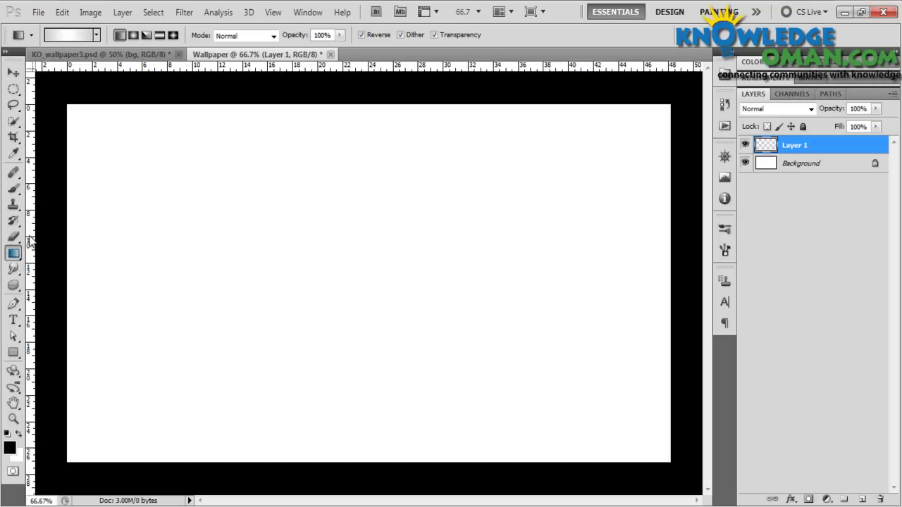
left_click(75, 34)
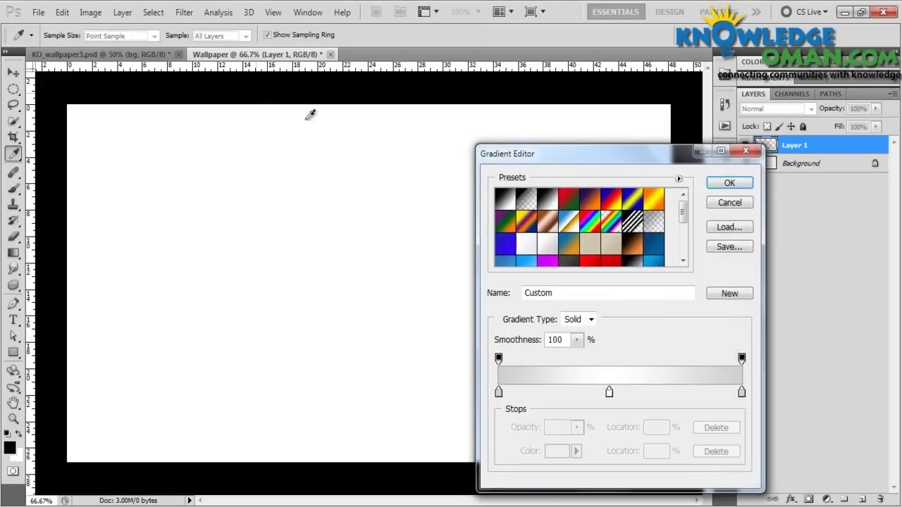
left_click_drag(556, 157, 334, 131)
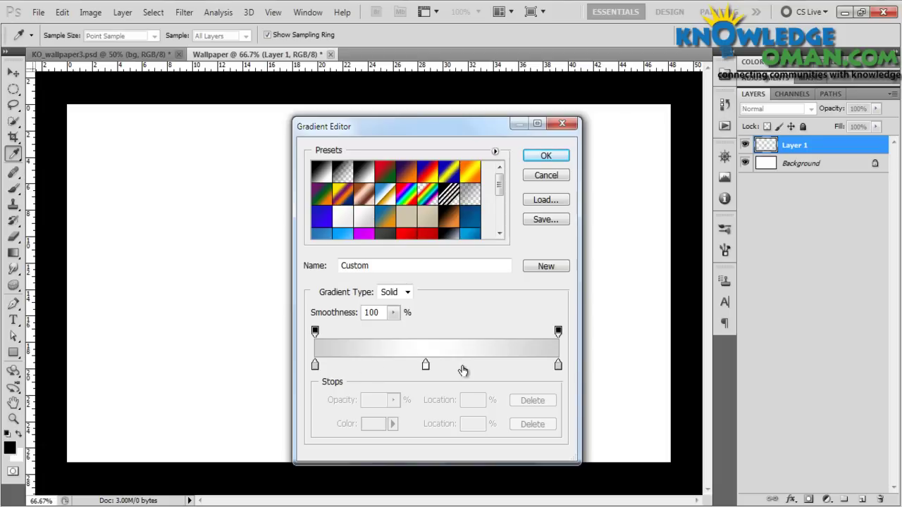
- Try an extra colour stop at 21% in the gradient, preview red for it, and remove the stop
left_click(365, 365)
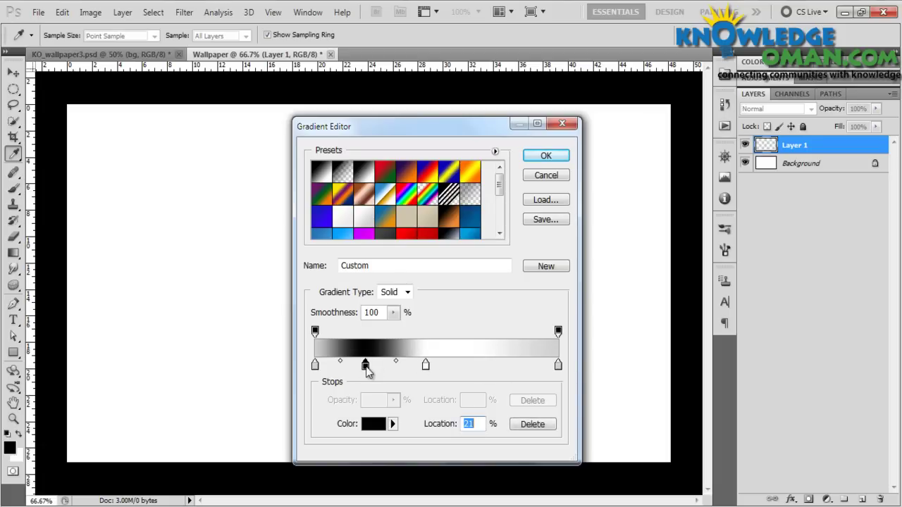
double_click(367, 369)
left_click(681, 294)
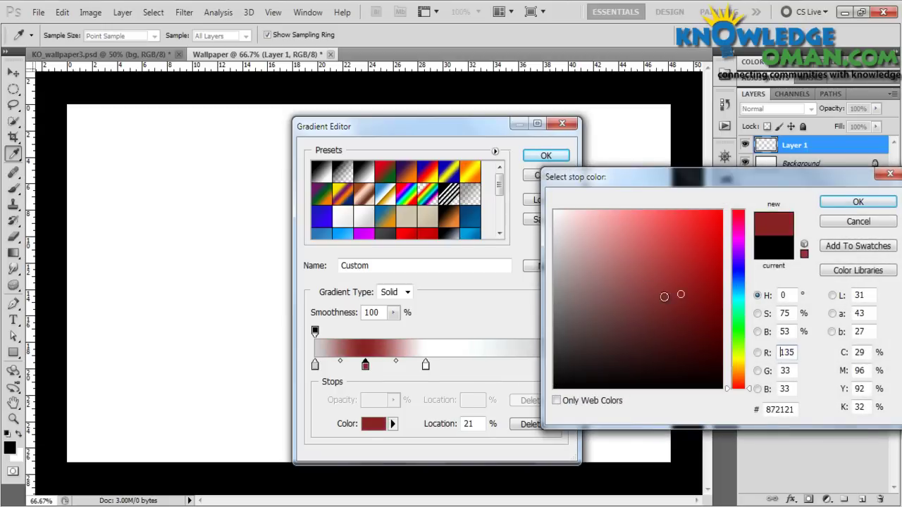
left_click_drag(680, 295, 714, 216)
left_click(858, 221)
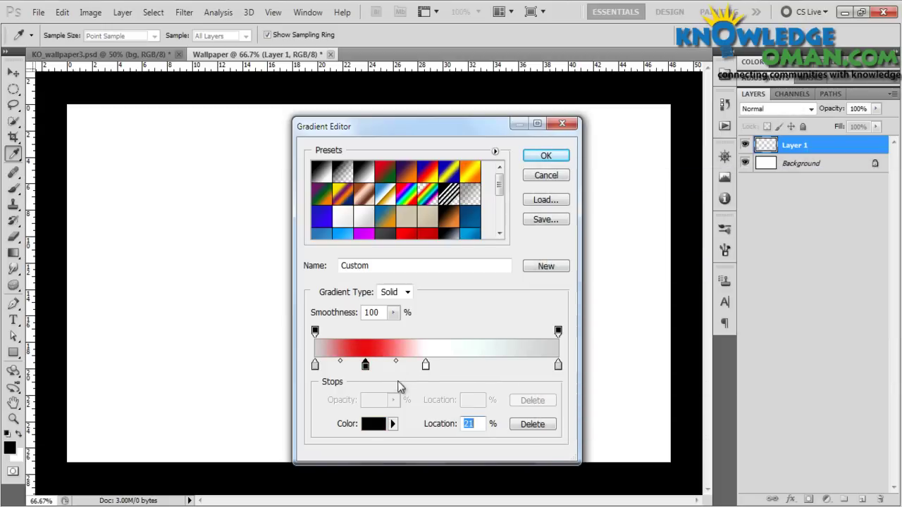
left_click_drag(367, 365, 370, 412)
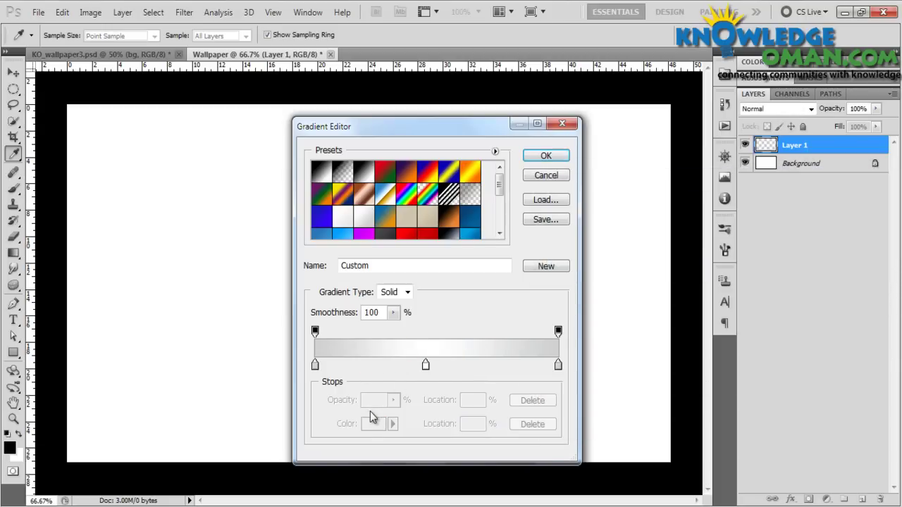
- Set the location of the gradient's white middle stop to 50%
left_click(315, 366)
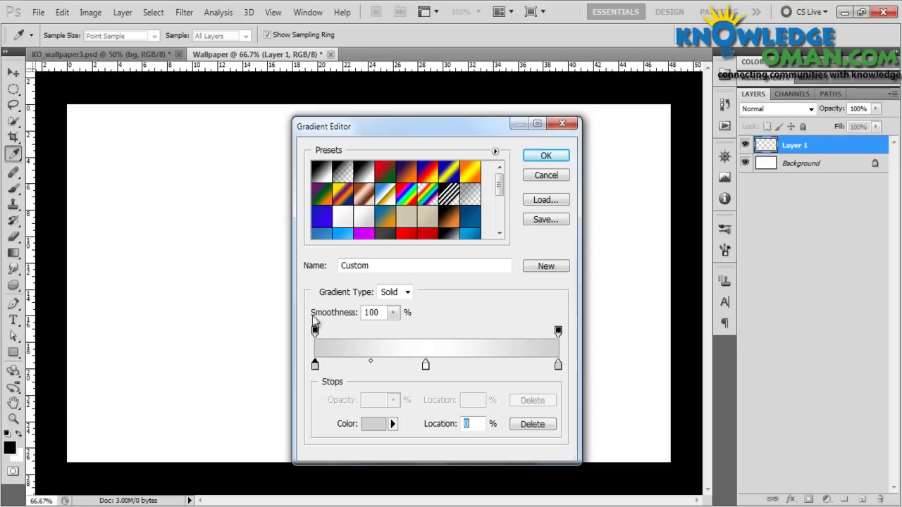
left_click_drag(427, 367, 438, 372)
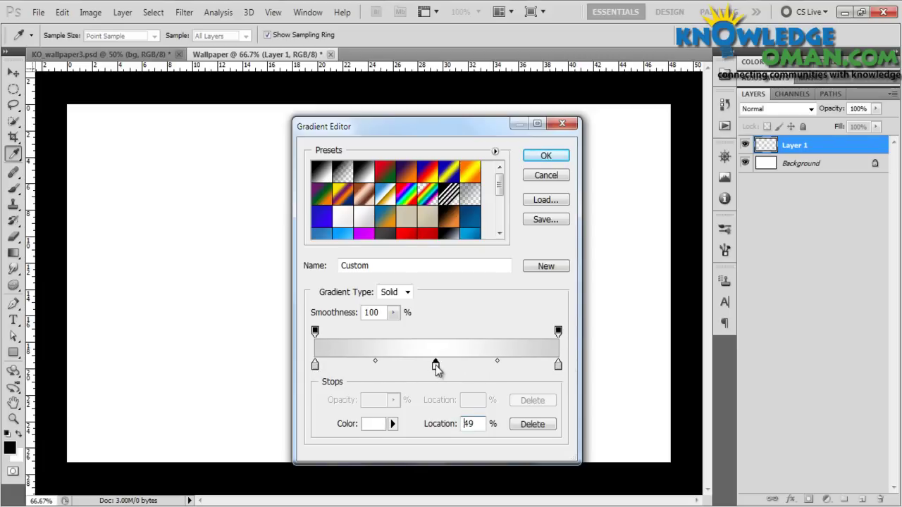
double_click(479, 427)
type("50")
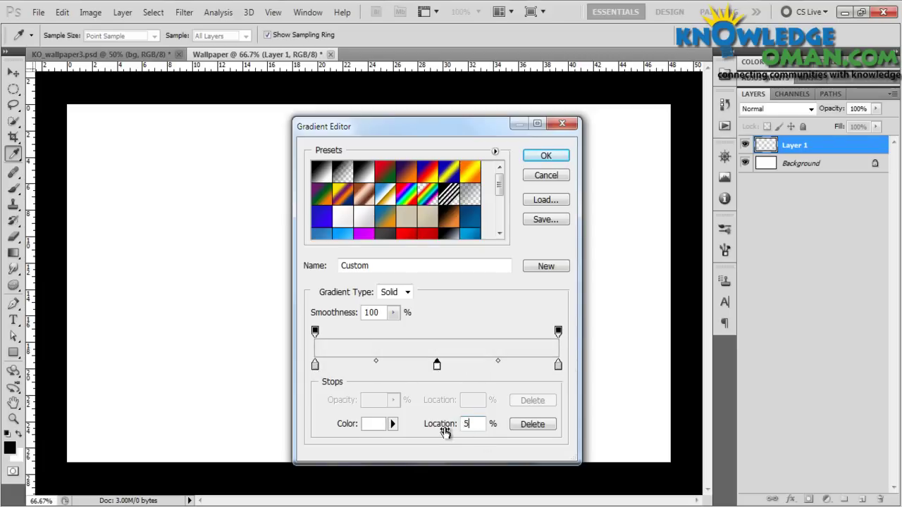
- Examine the positions of the gradient's end stops and the colour codes of its first and middle stops
left_click(315, 365)
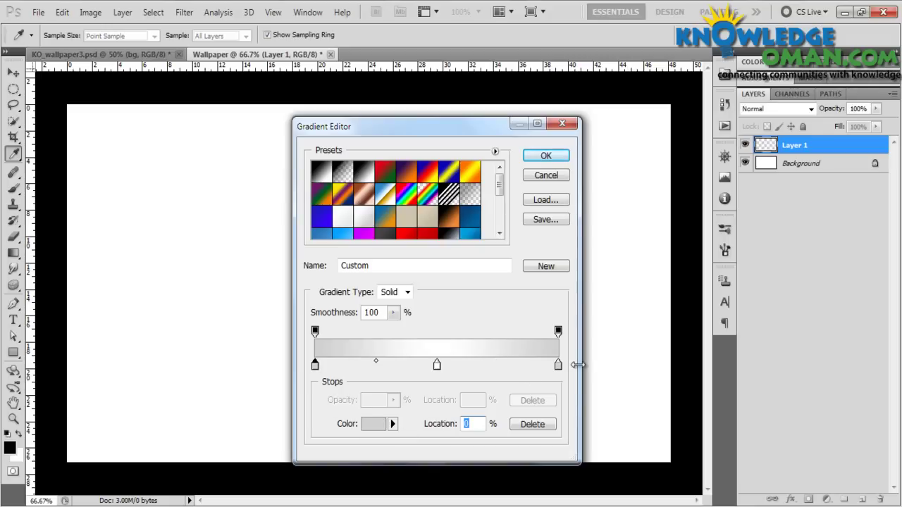
left_click(558, 365)
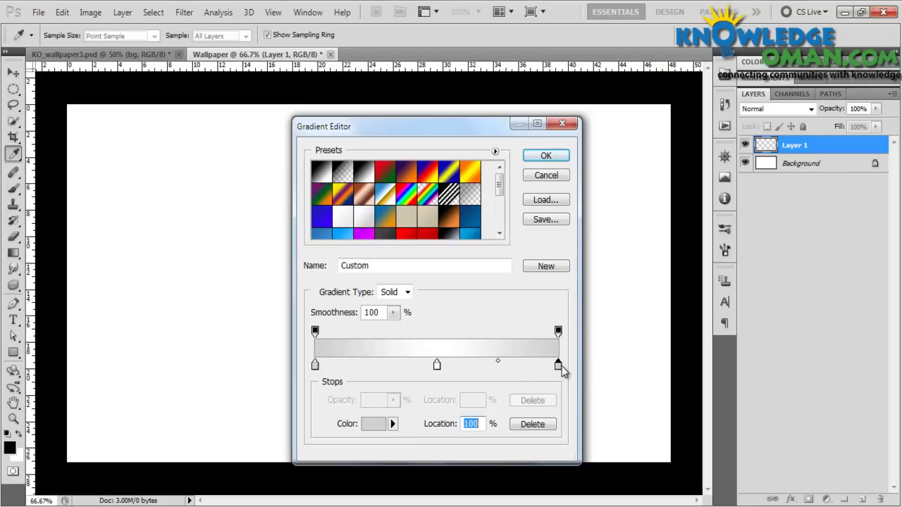
left_click(314, 365)
left_click(373, 423)
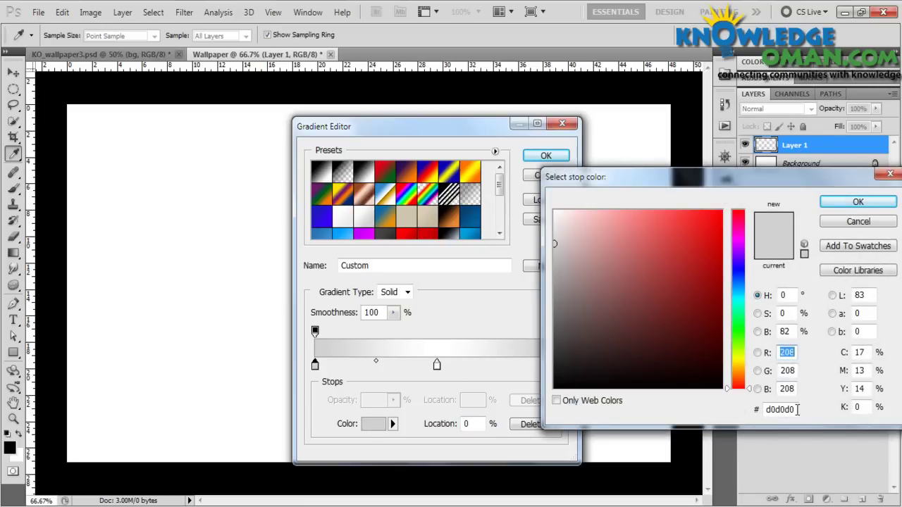
left_click_drag(797, 409, 757, 413)
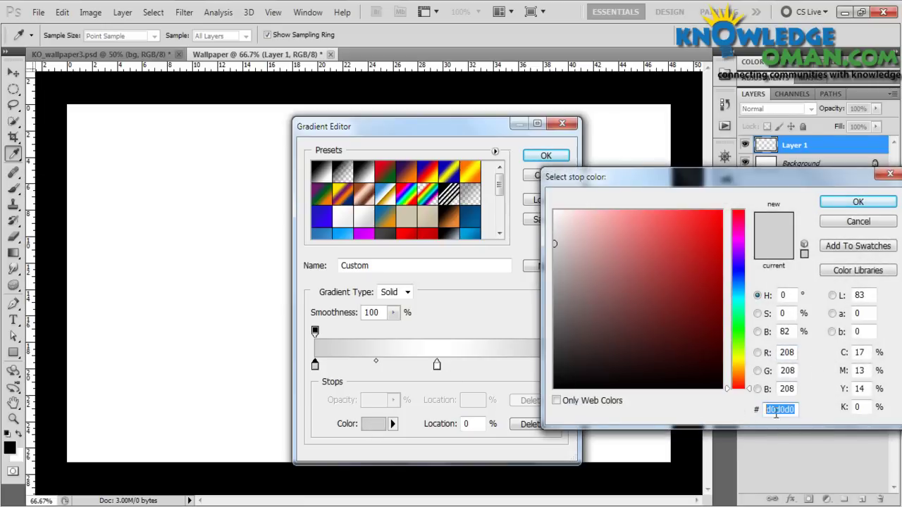
left_click(835, 222)
double_click(437, 364)
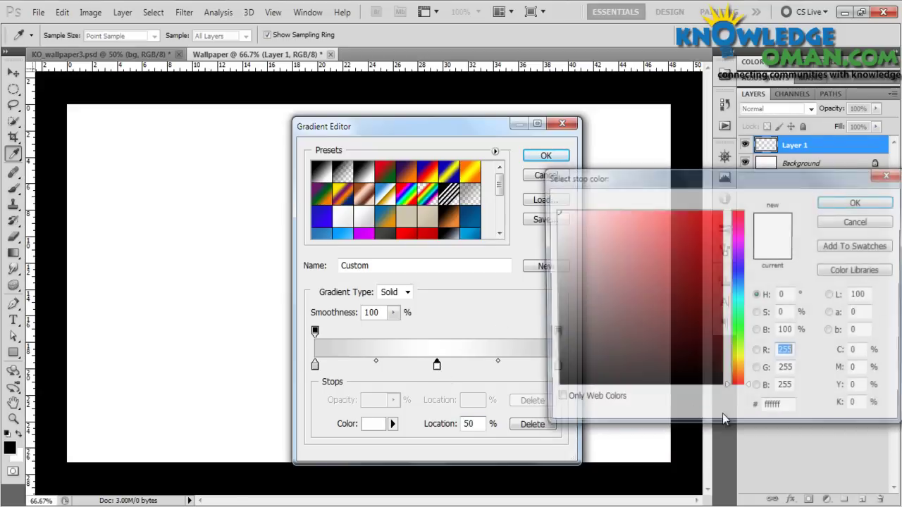
left_click(858, 222)
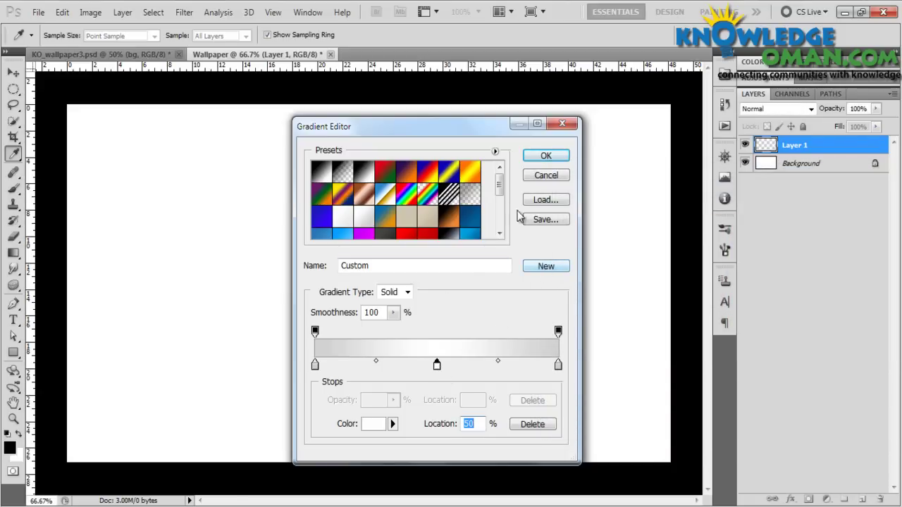
- Choose the light grey–white–light grey preset near the end of the gradient presets and accept it
left_click_drag(500, 184, 499, 214)
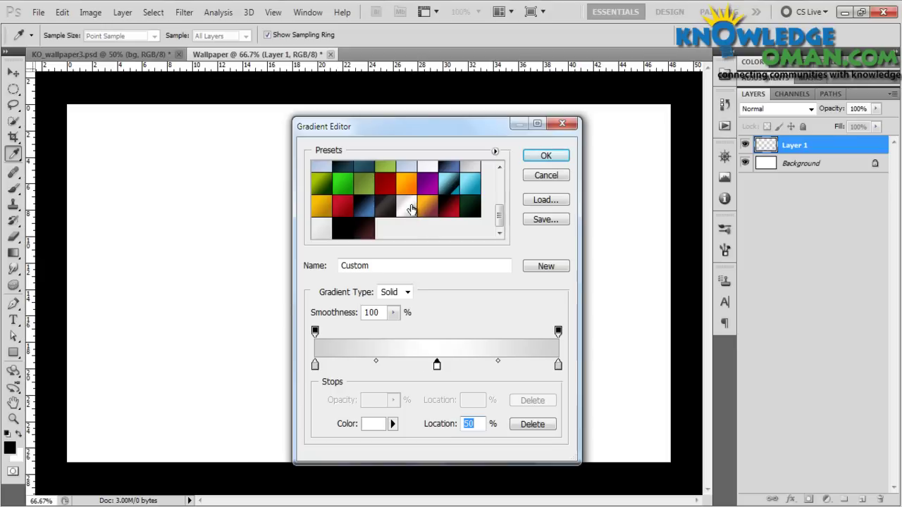
left_click(410, 209)
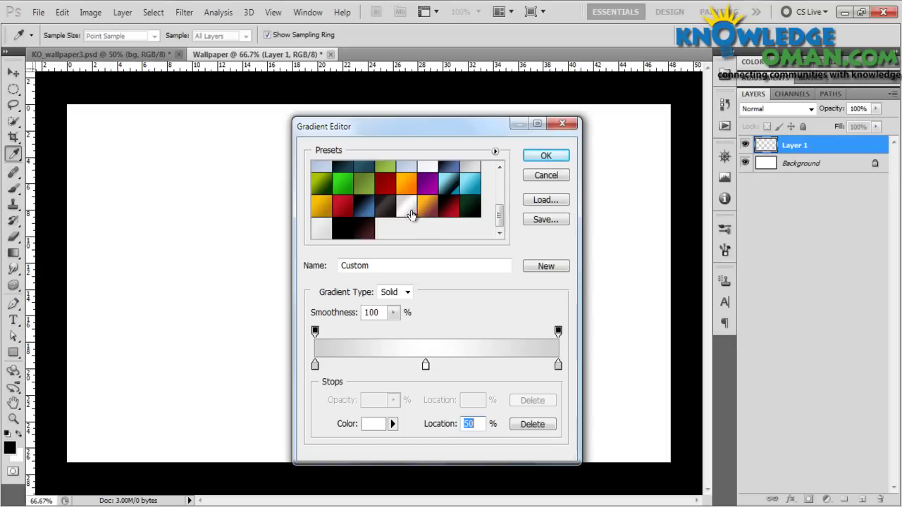
double_click(376, 267)
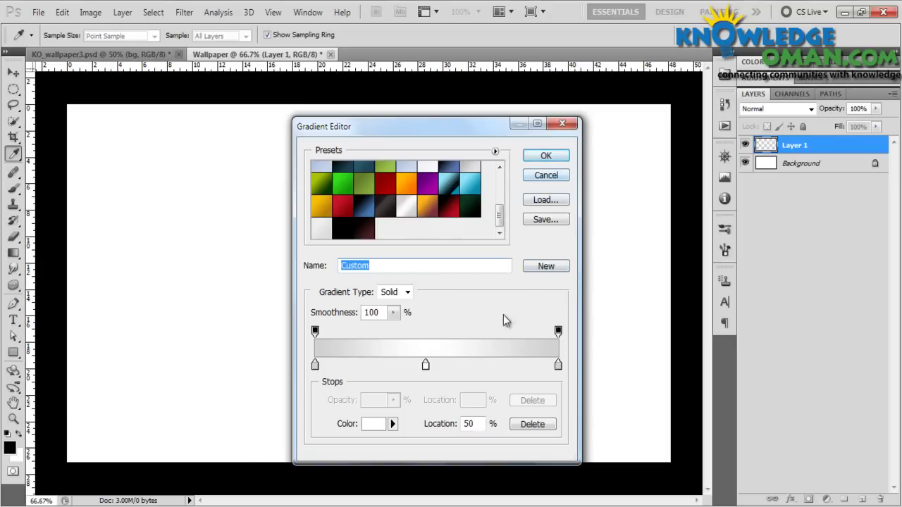
left_click(544, 155)
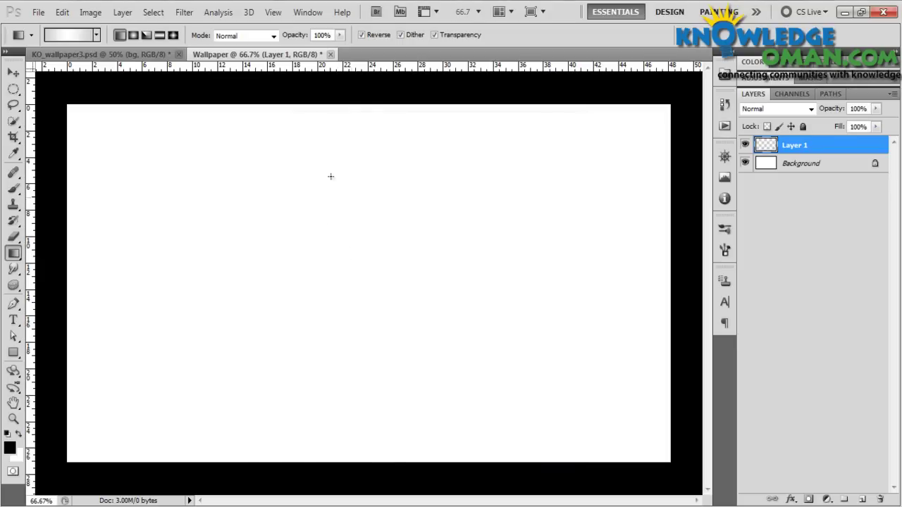
- Fill Layer 1 with a reflected gradient, Reverse off, running diagonally from the upper-left area to the lower-right area of the canvas
left_click(160, 35)
left_click(367, 36)
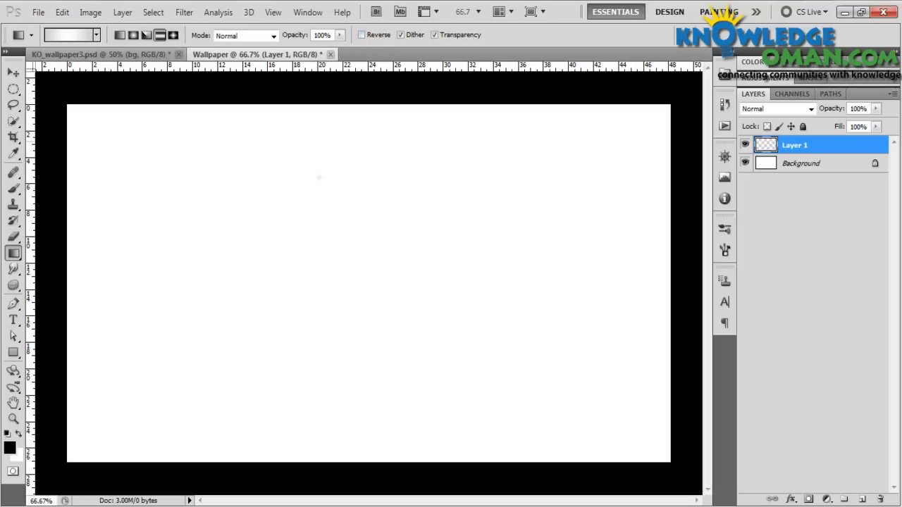
left_click_drag(337, 195, 571, 417)
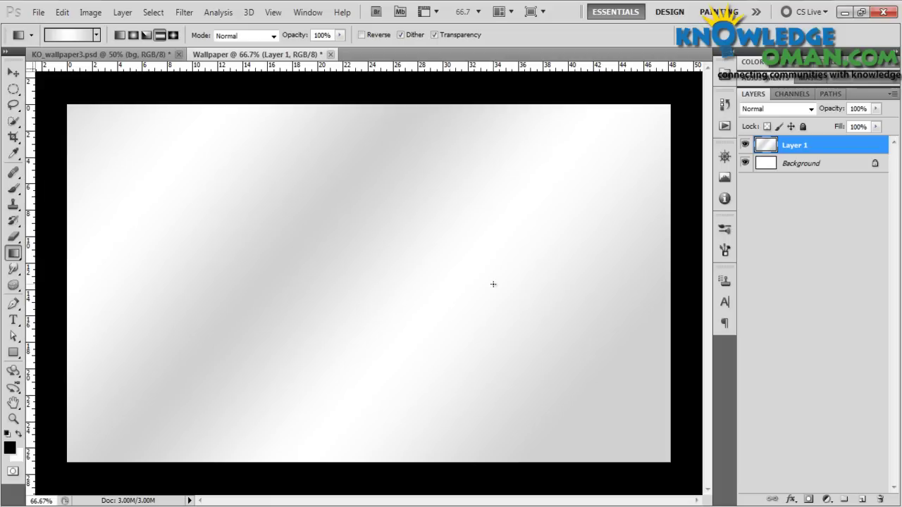
left_click_drag(395, 280, 400, 287)
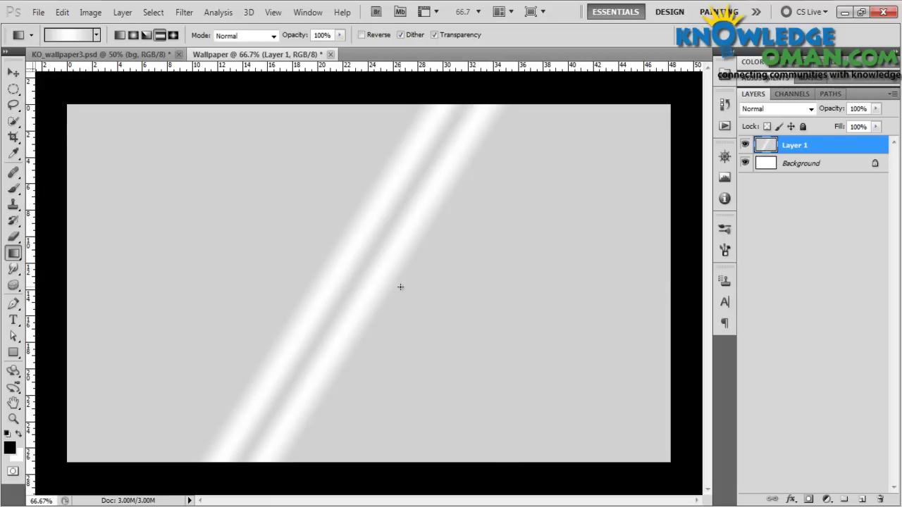
left_click_drag(270, 191, 549, 389)
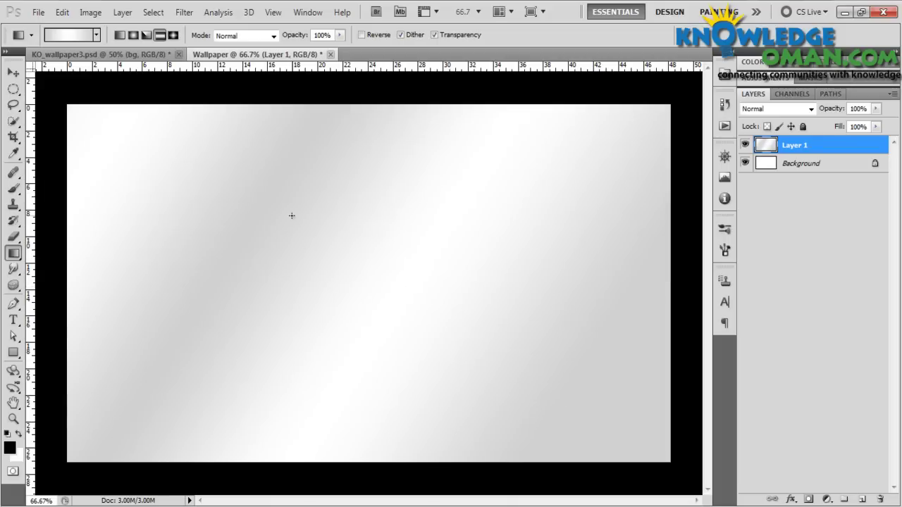
- Refill Layer 1 with the reflected gradient, running diagonally from the upper-left interior of the canvas toward its lower-right corner
left_click_drag(292, 216, 604, 427)
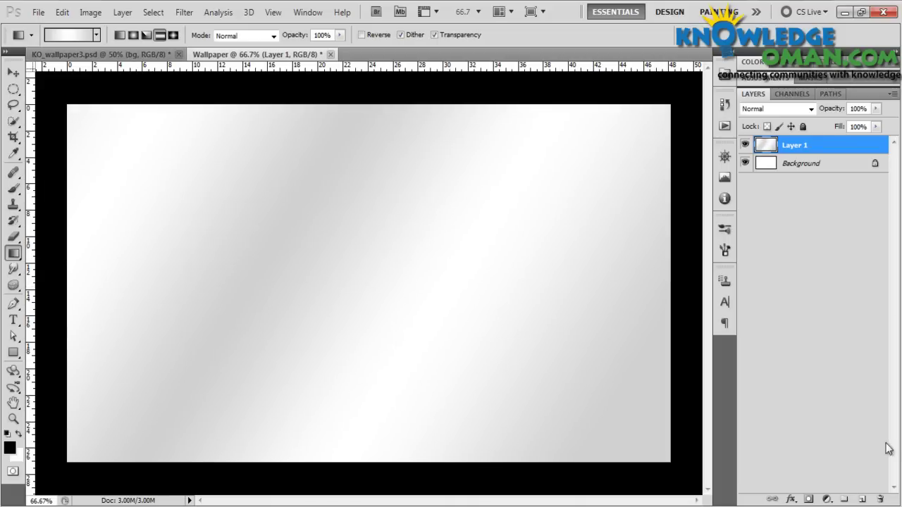
- Add a new layer above Layer 1, rename Layer 1 as Back color, and make the new layer active
left_click(861, 499)
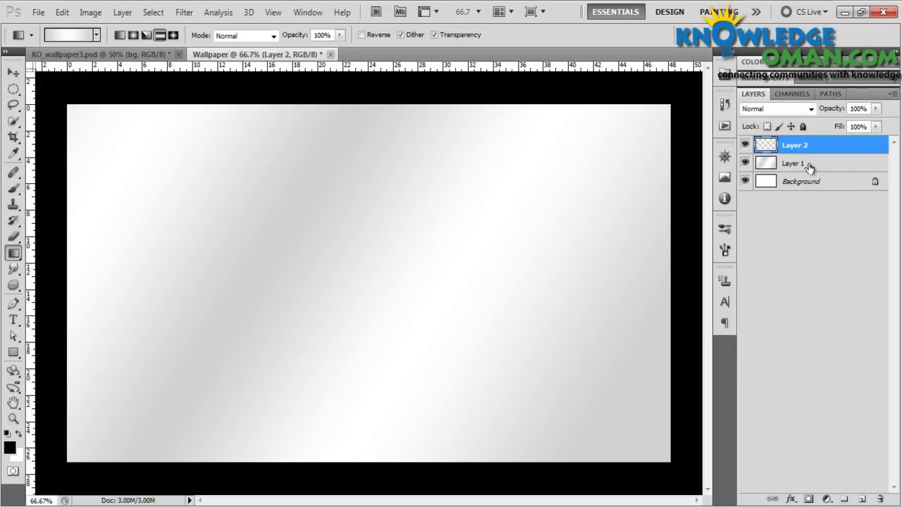
left_click(787, 165)
double_click(792, 164)
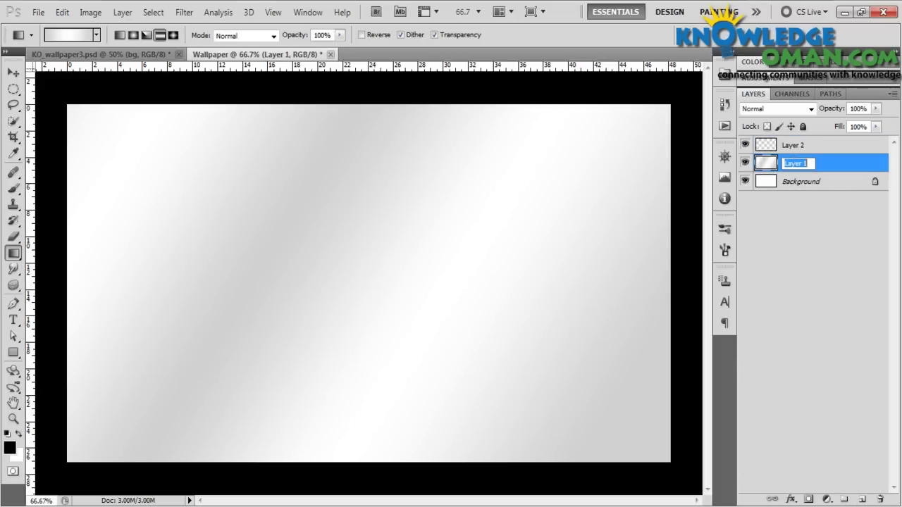
type("Na")
type("or")
left_click(820, 146)
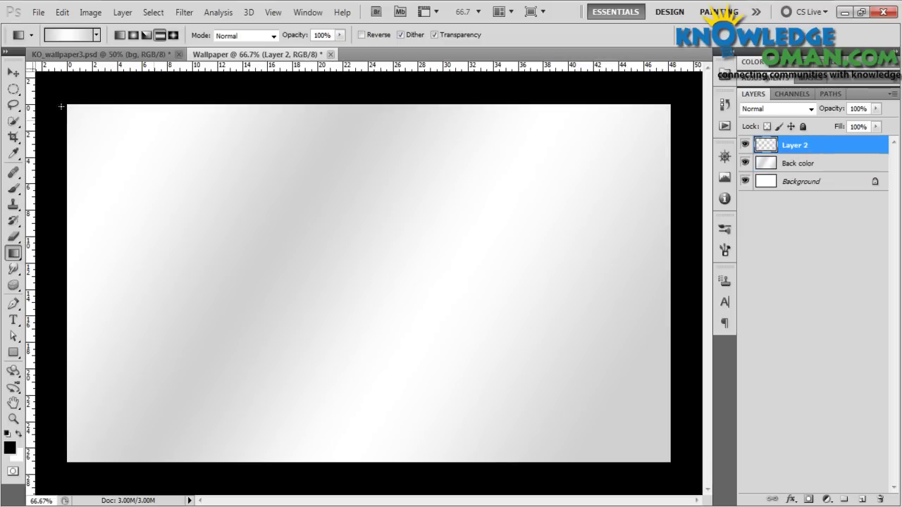
- Draw a black rectangle on Layer 2 with the Rectangle tool in Fill pixels mode, leaving a narrow margin inside the canvas edges
left_click(14, 354)
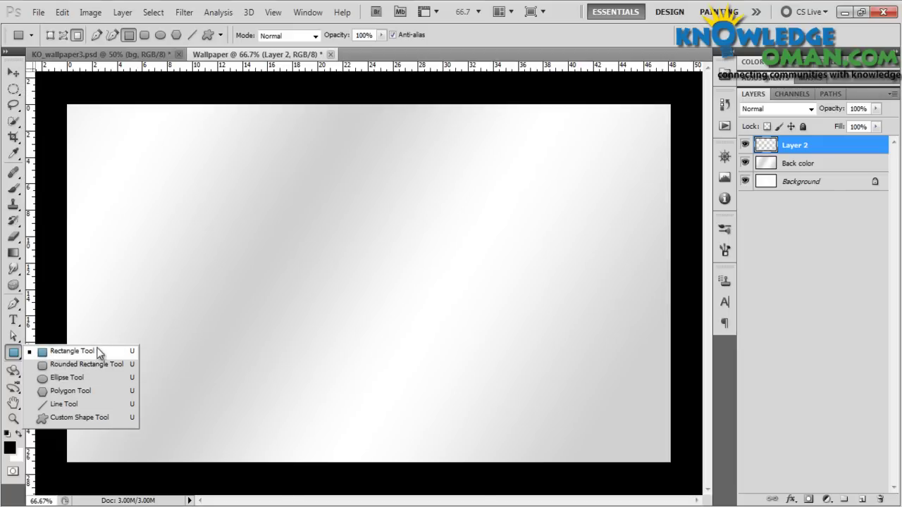
left_click(63, 353)
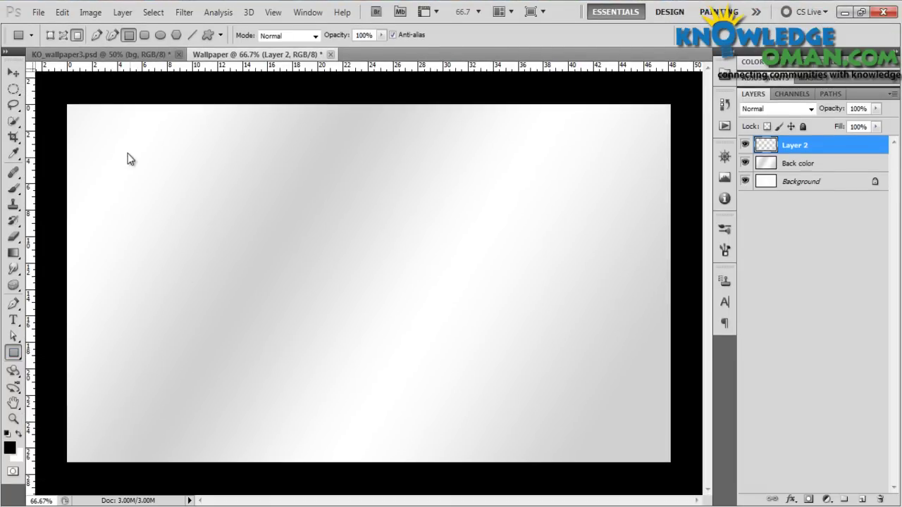
left_click(50, 35)
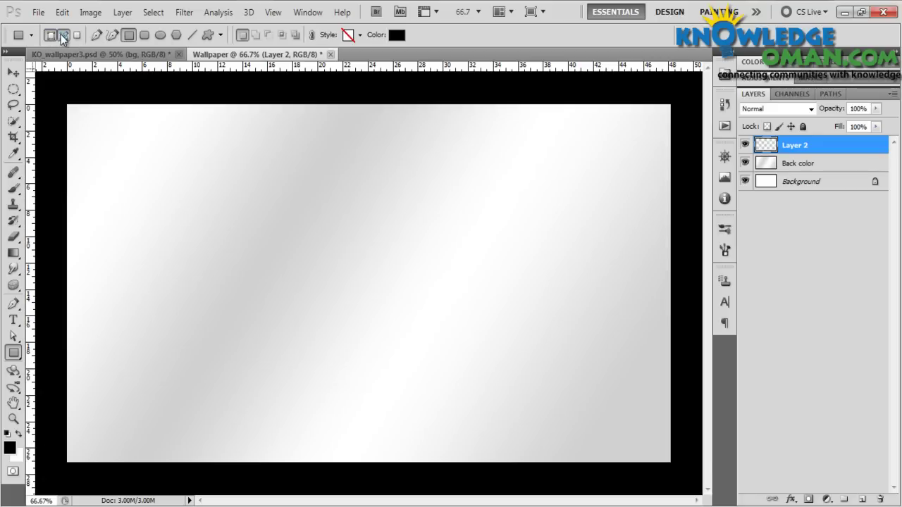
left_click(64, 34)
left_click(50, 35)
left_click(64, 36)
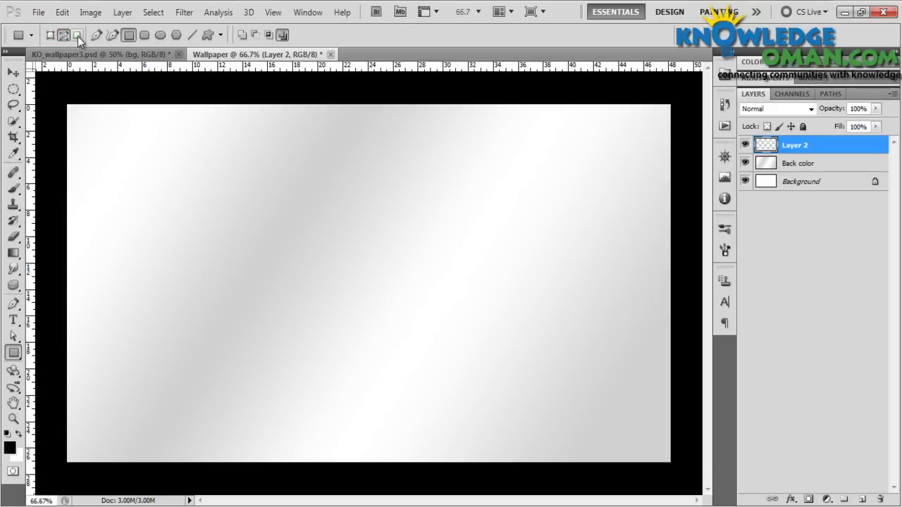
left_click(77, 36)
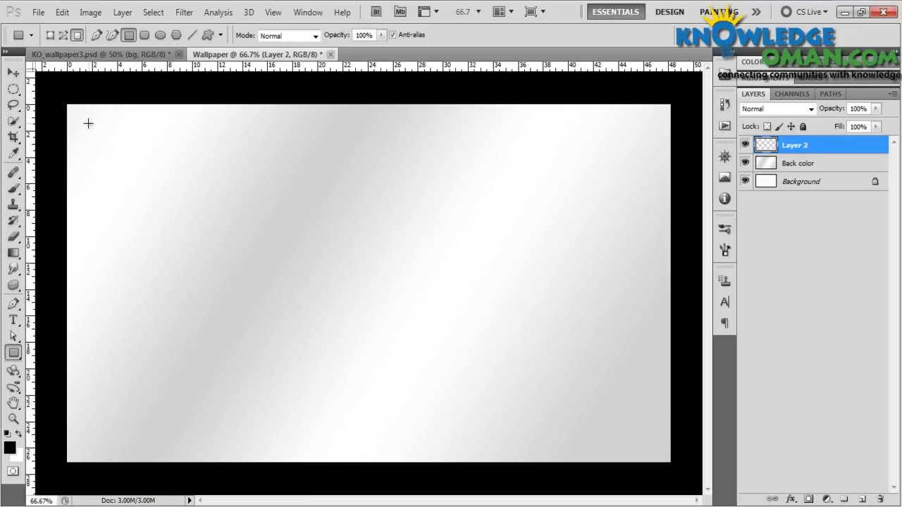
left_click_drag(85, 124, 644, 446)
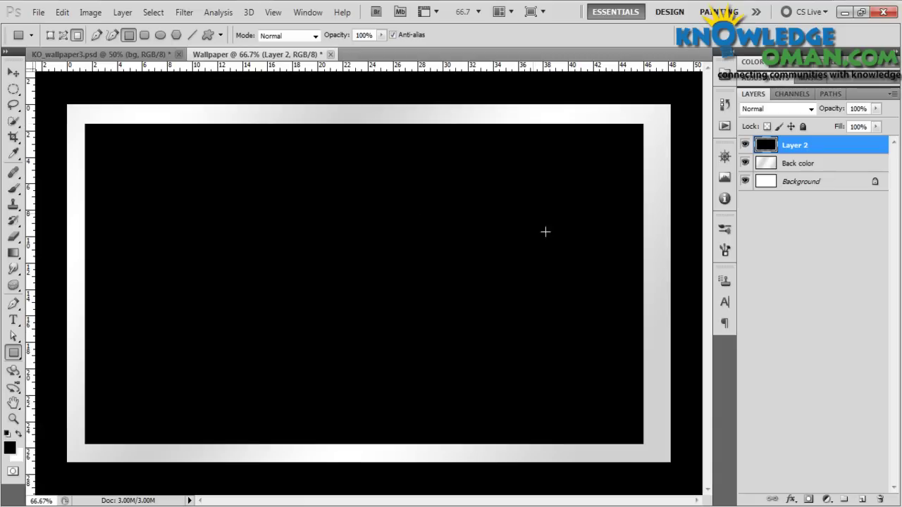
- Nudge the black rectangle on Layer 2 slightly up and to the left
left_click(13, 72)
key("Up")
key("Up")
key("Up")
key("Up")
key("Left")
key("Left")
key("Left")
key("Left")
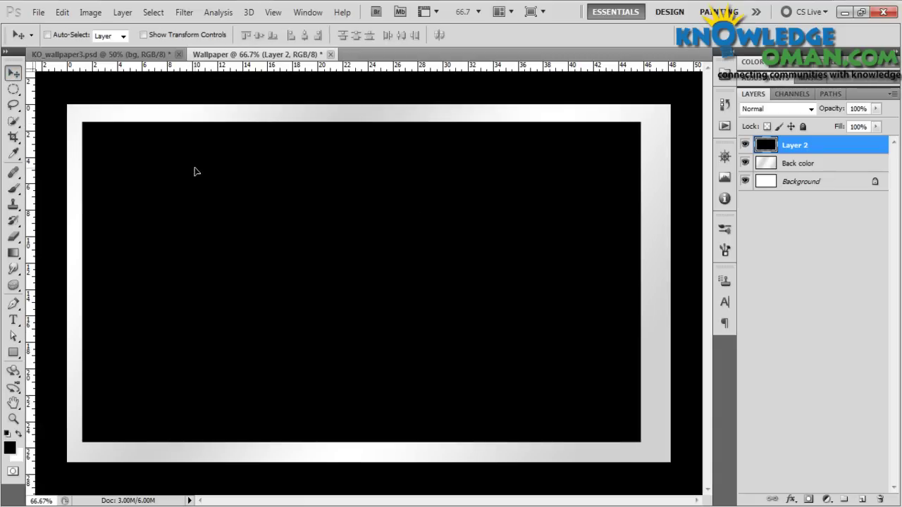
- Align the black rectangle to the canvas's vertical and horizontal centres and clear the selection
key("ctrl+a")
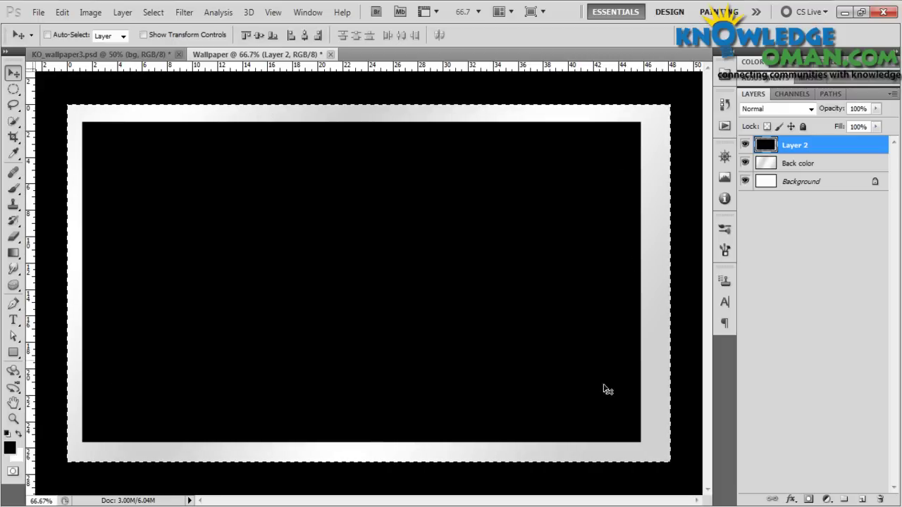
left_click(258, 33)
left_click(305, 35)
key("ctrl+d")
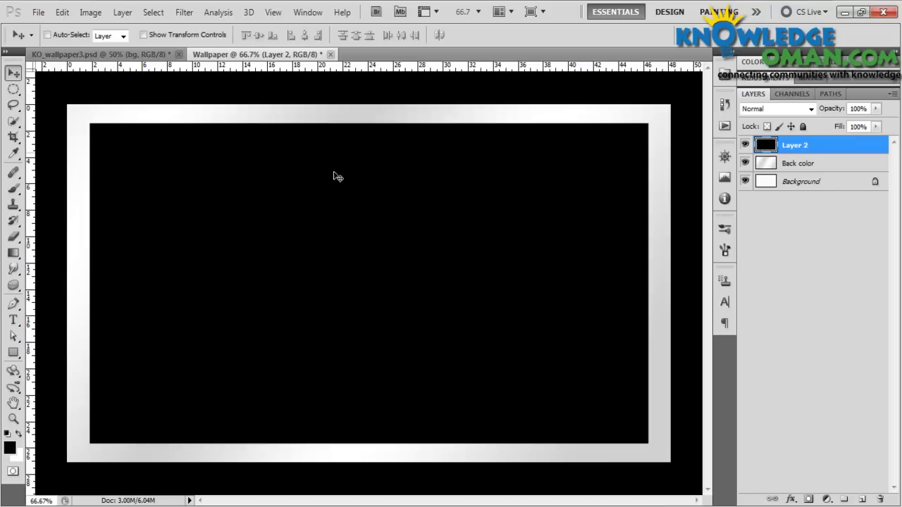
- Delete the black rectangle from Layer 2 and clear the selection
key("ctrl+shift+d")
key("Delete")
key("ctrl+d")
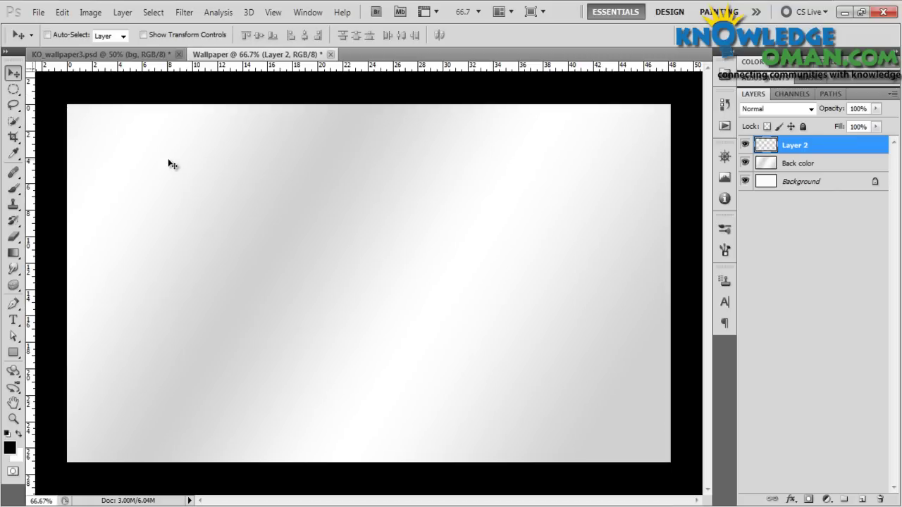
- Select the whole canvas and convert the selection into a 2-pixel border
key("ctrl+a")
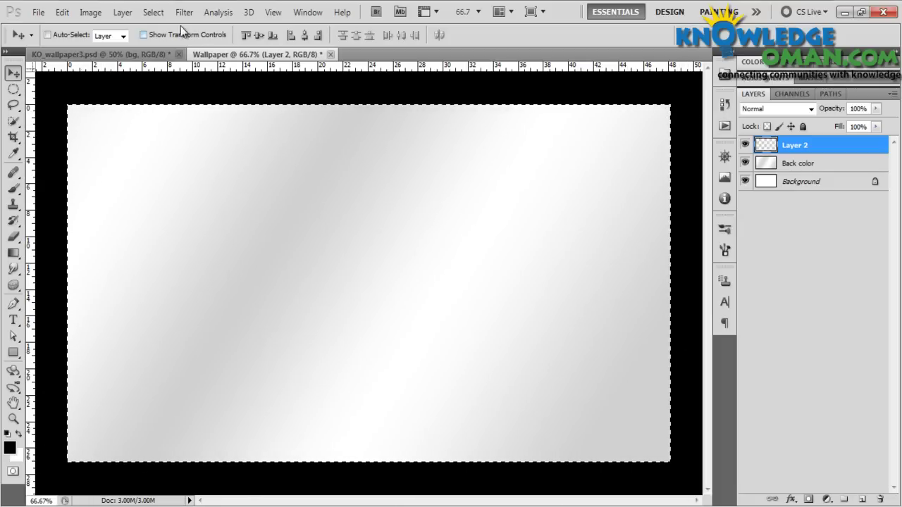
left_click(156, 12)
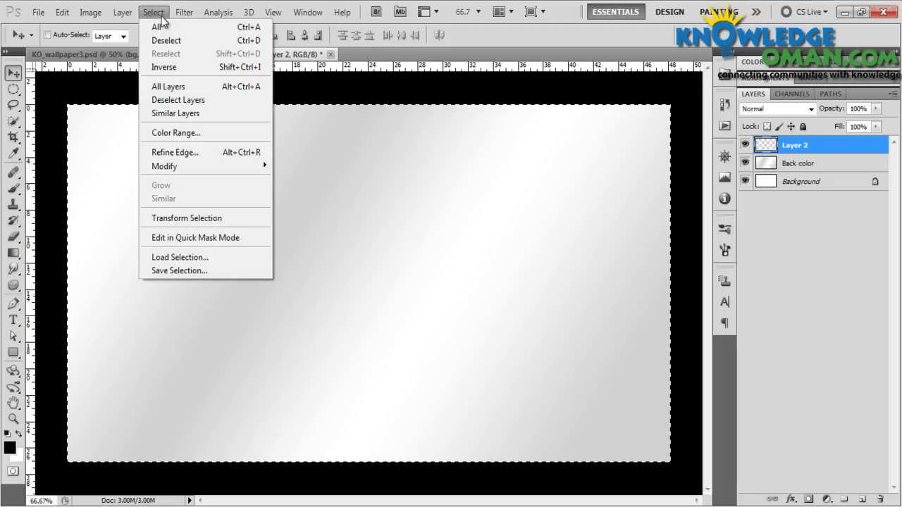
mouse_move(197, 162)
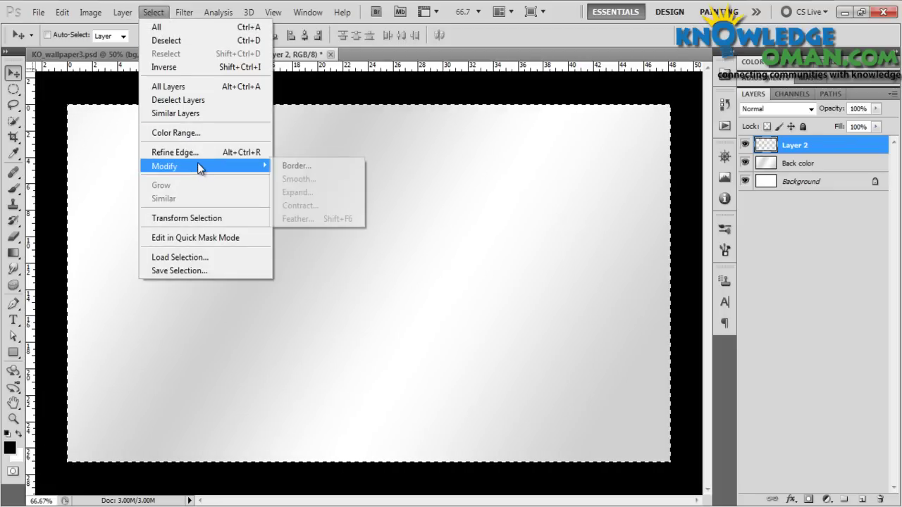
left_click(349, 166)
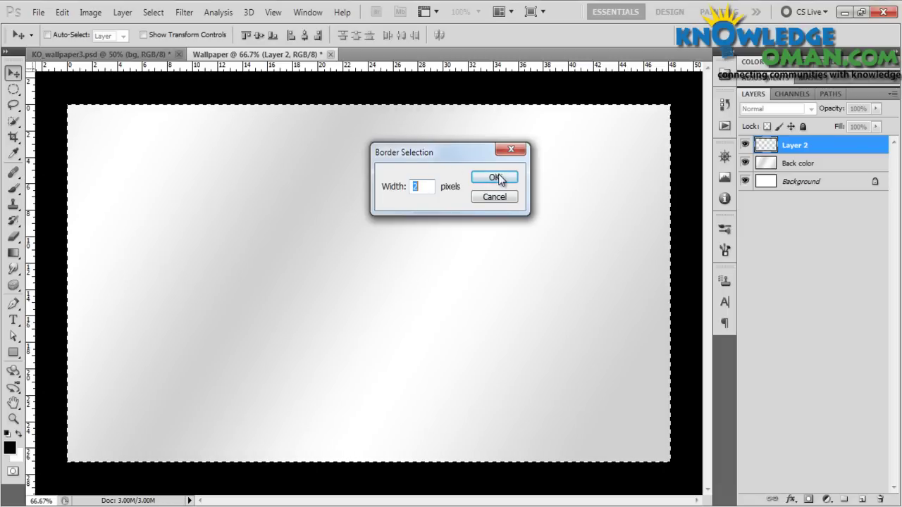
left_click(500, 180)
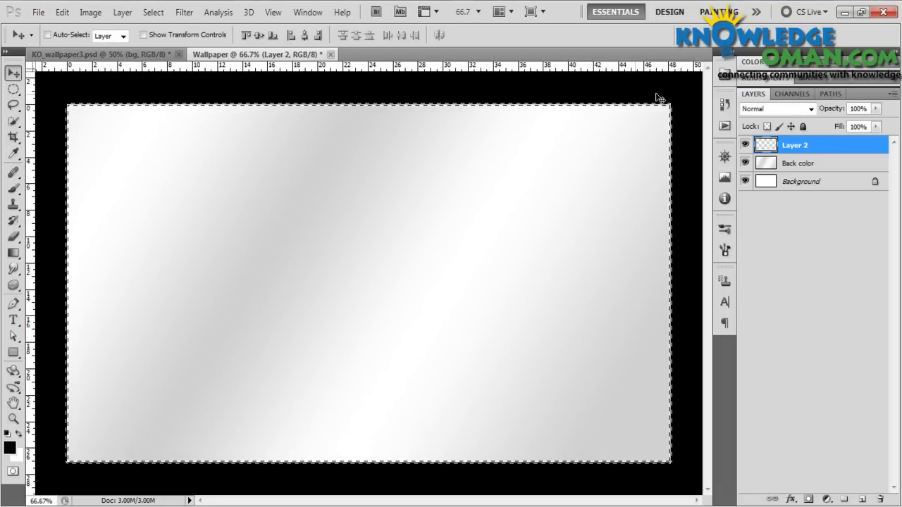
- Inspect the border selection closely at the canvas's upper-left corner, and discard the selection
key("z")
left_click(99, 106)
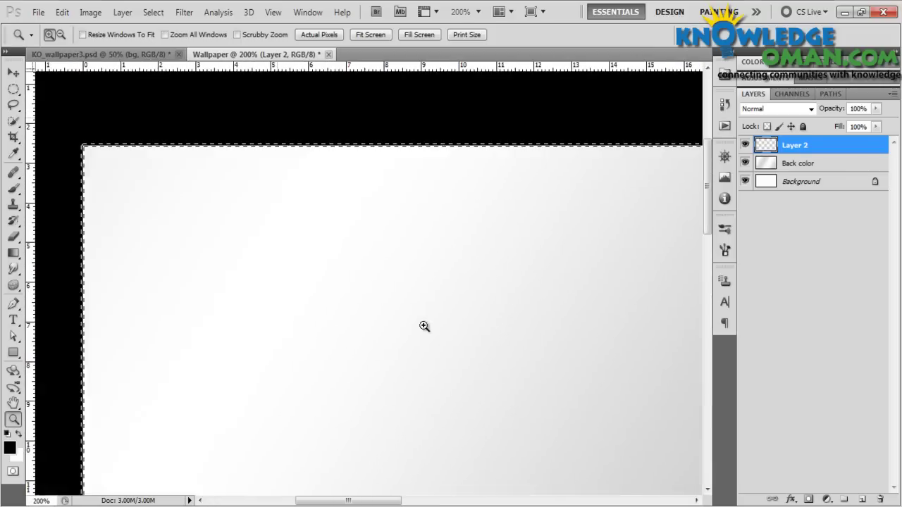
left_click_drag(258, 207, 424, 327)
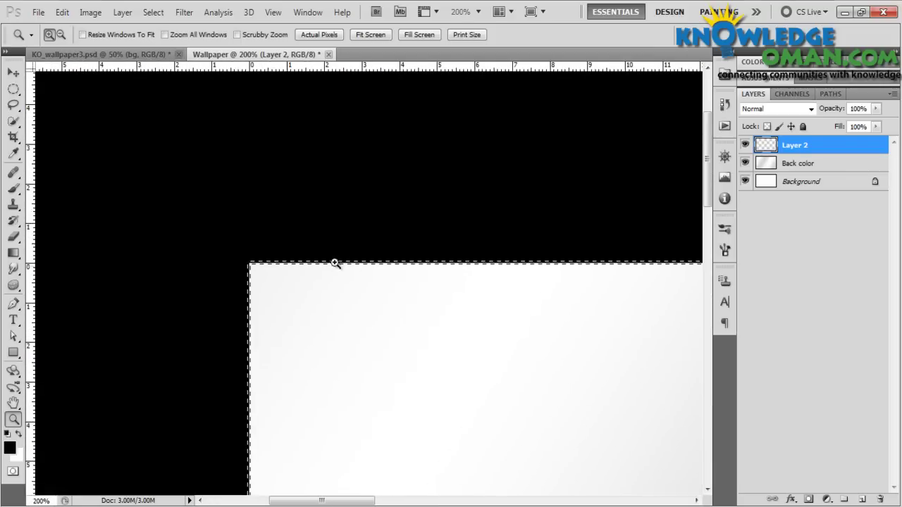
key("ctrl+0")
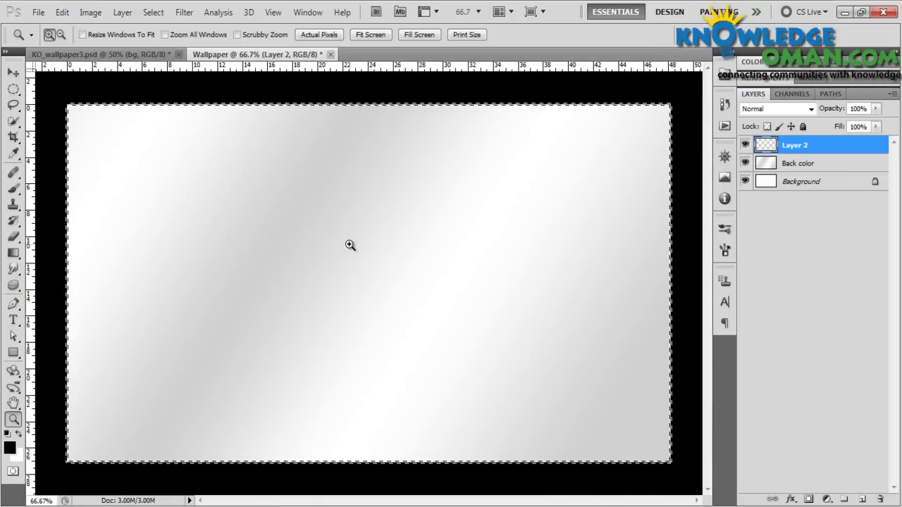
key("ctrl+d")
key("v")
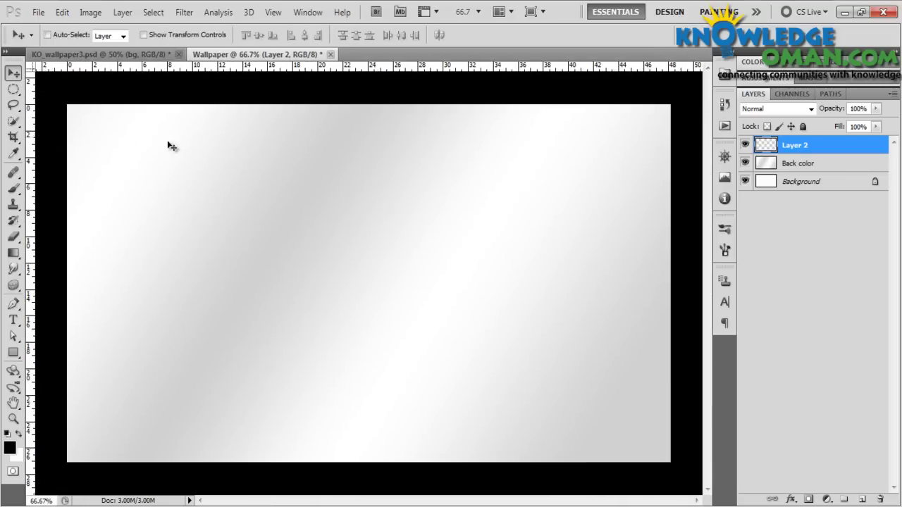
- Draw a black filled rectangle on Layer 2 with a narrow margin inside the canvas edges and centre it on the canvas both ways
left_click(13, 353)
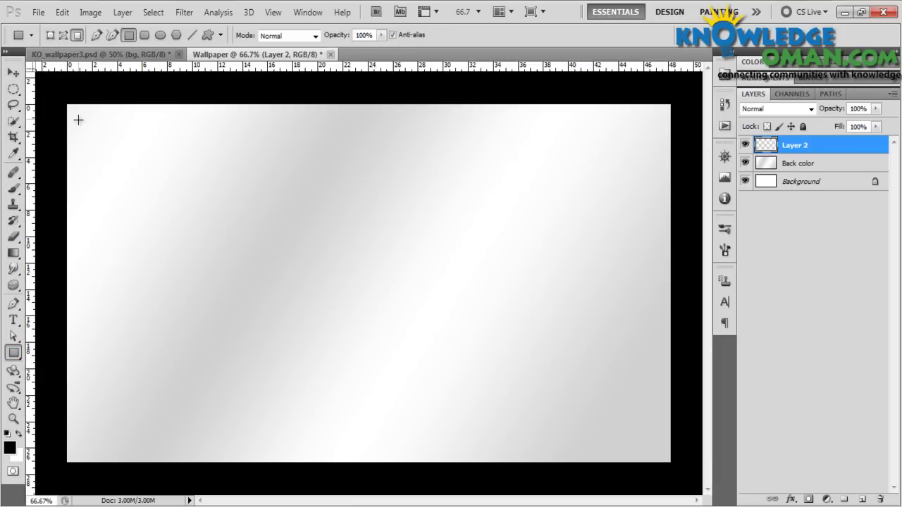
left_click_drag(87, 123, 645, 442)
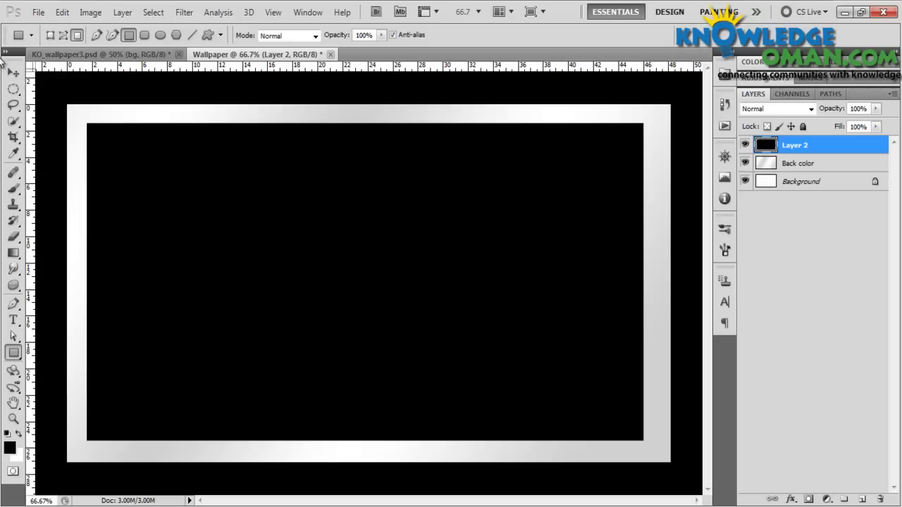
left_click(13, 73)
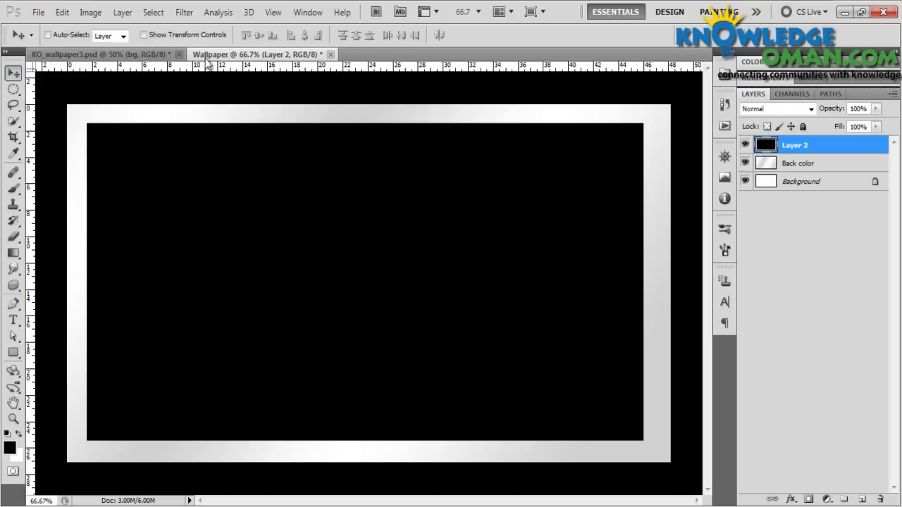
key("ctrl+a")
left_click(304, 35)
left_click(256, 35)
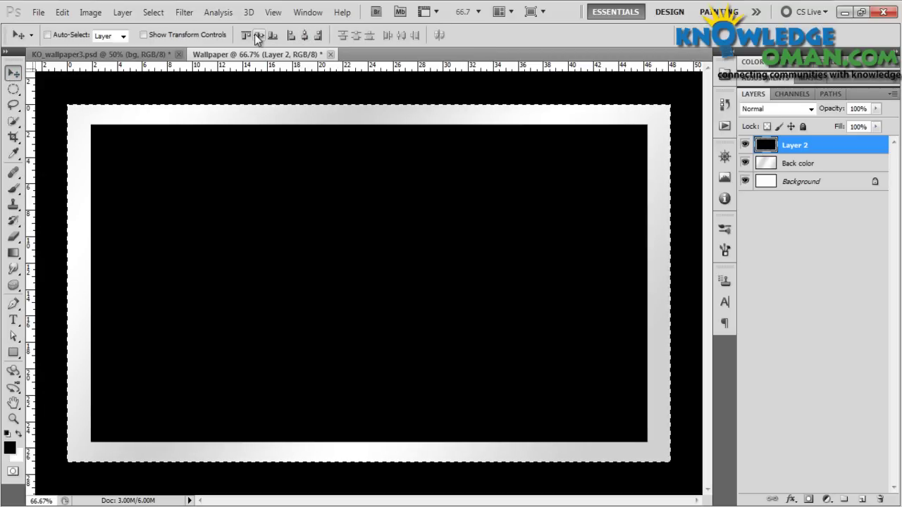
key("ctrl+d")
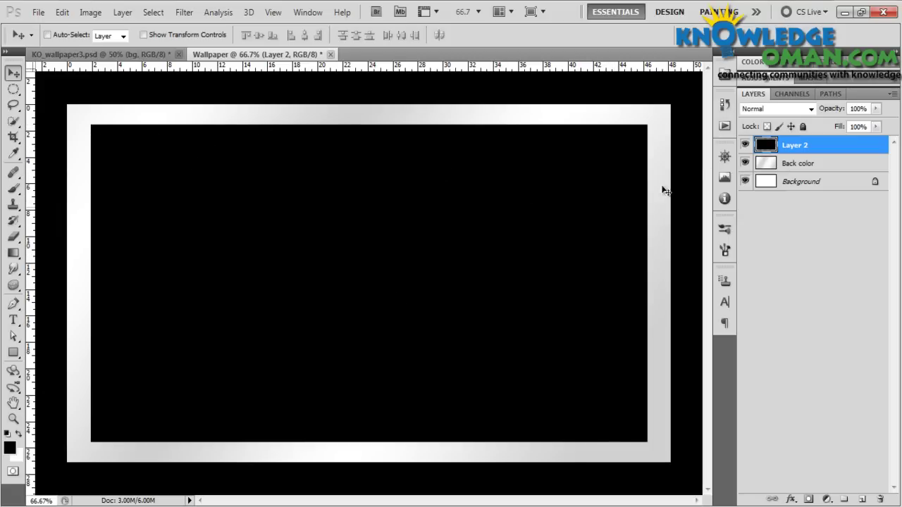
- Load the black rectangle on Layer 2 as a selection
left_click(763, 149, "ctrl")
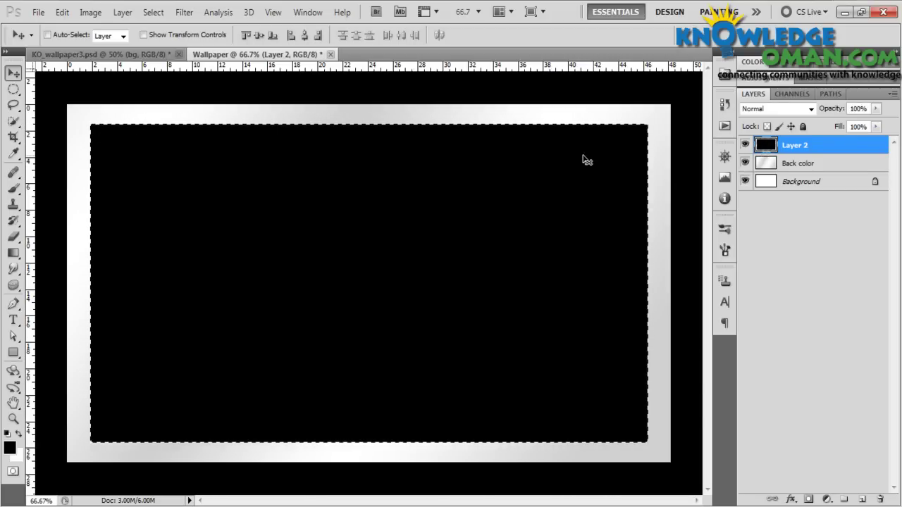
- Try contracting the rectangle selection by 25 pixels, and undo the contraction
left_click(152, 13)
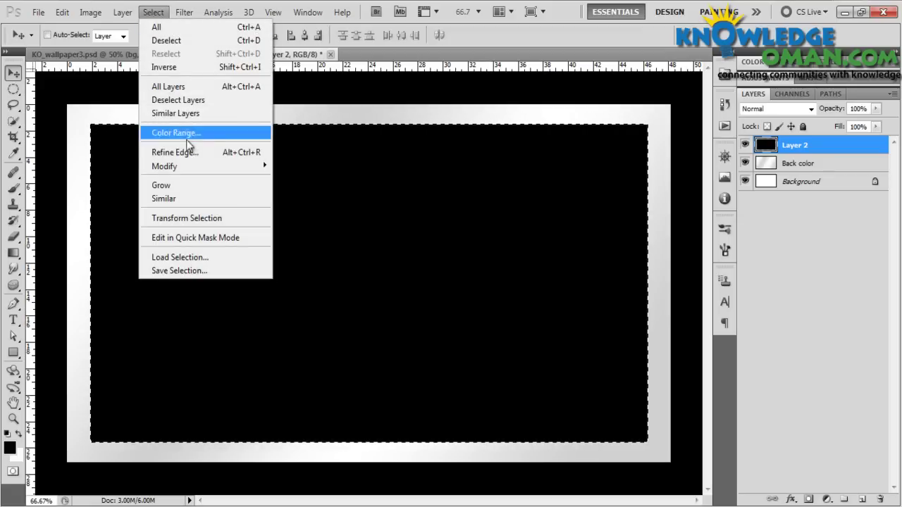
mouse_move(193, 167)
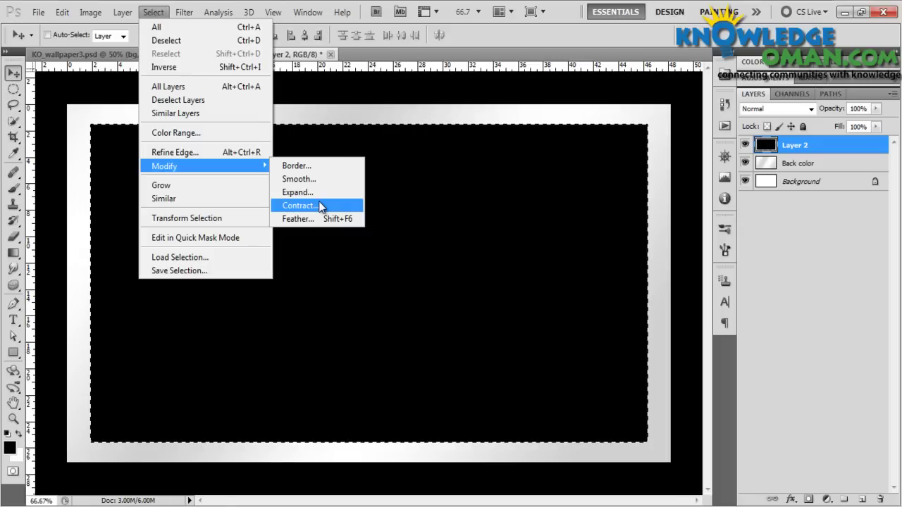
left_click(298, 205)
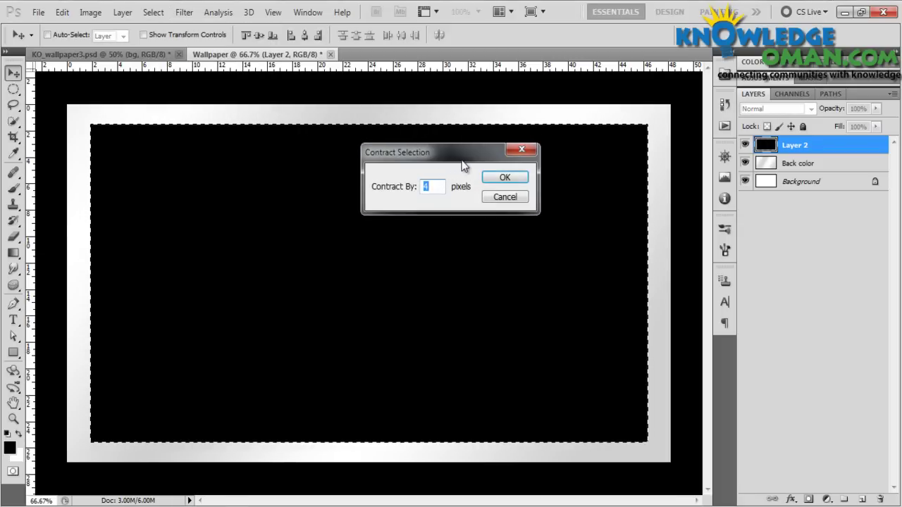
left_click_drag(460, 153, 513, 207)
type("15")
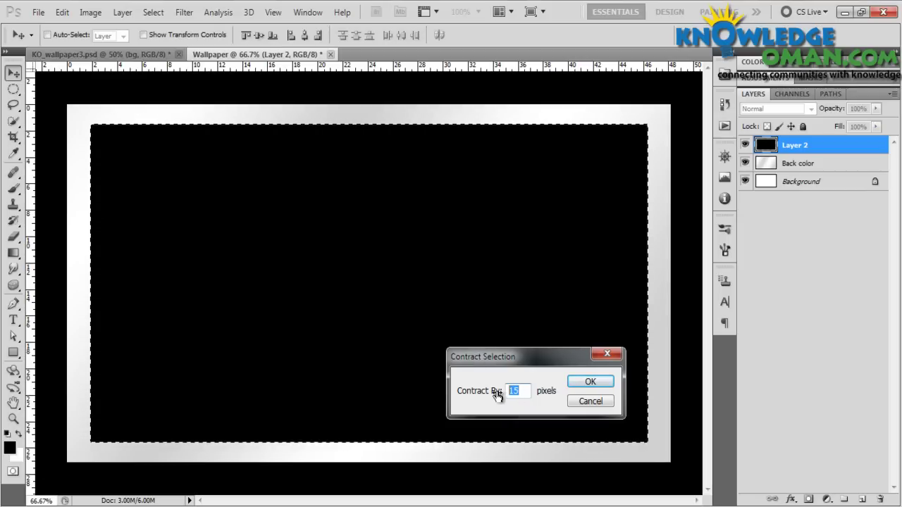
type("25")
left_click(585, 381)
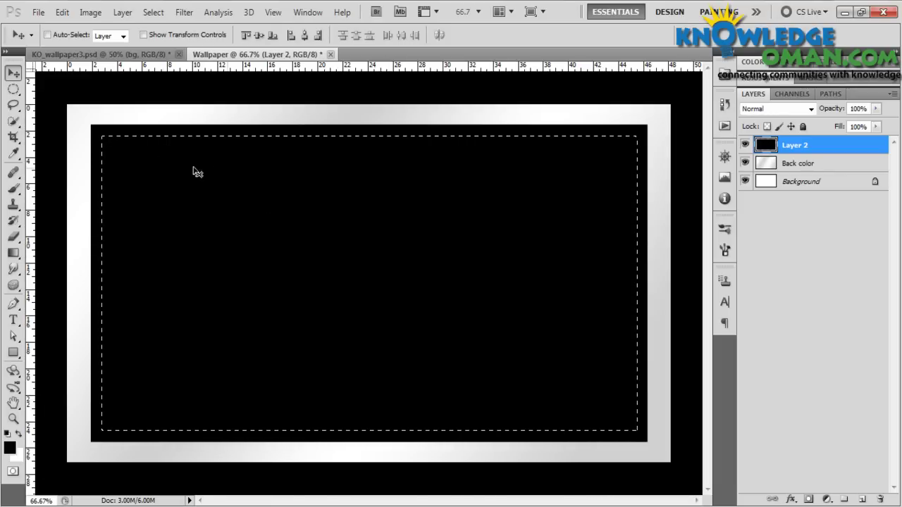
key("ctrl+z")
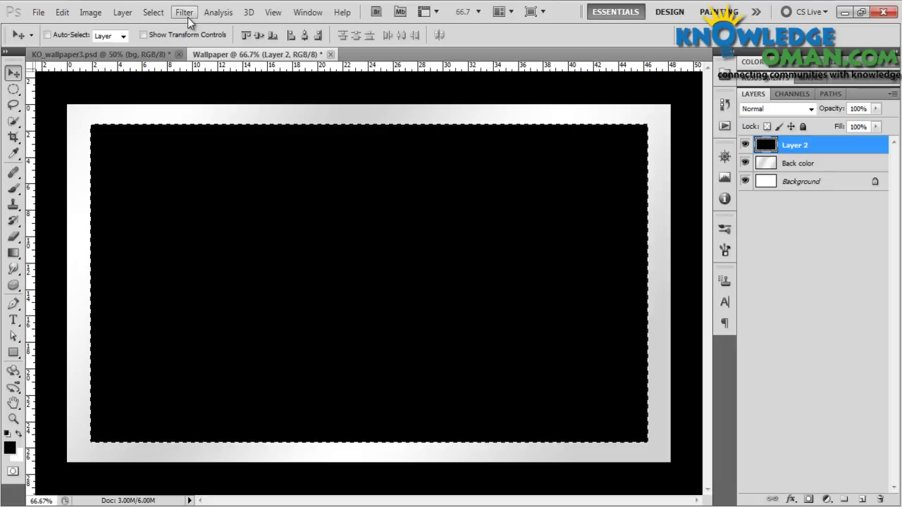
- Contract the rectangle selection on Layer 2 by 60 pixels
left_click(186, 15)
mouse_move(157, 15)
mouse_move(264, 166)
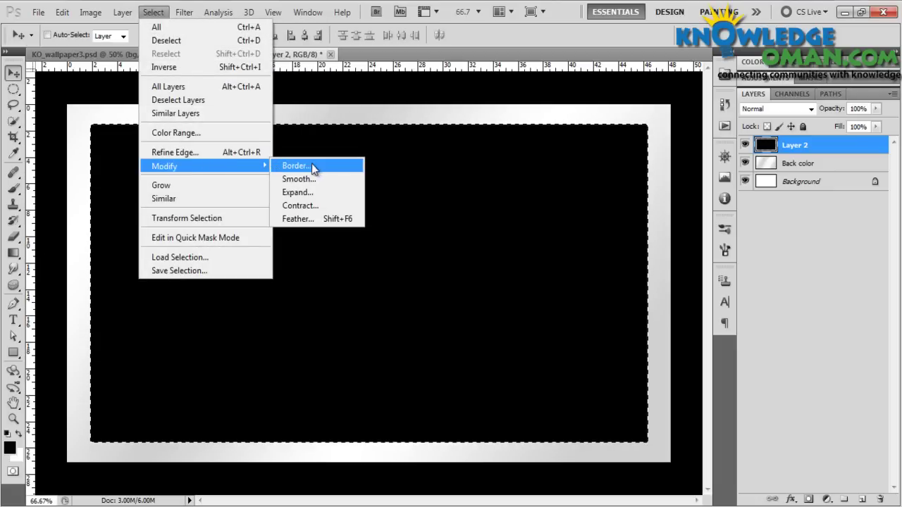
left_click(336, 204)
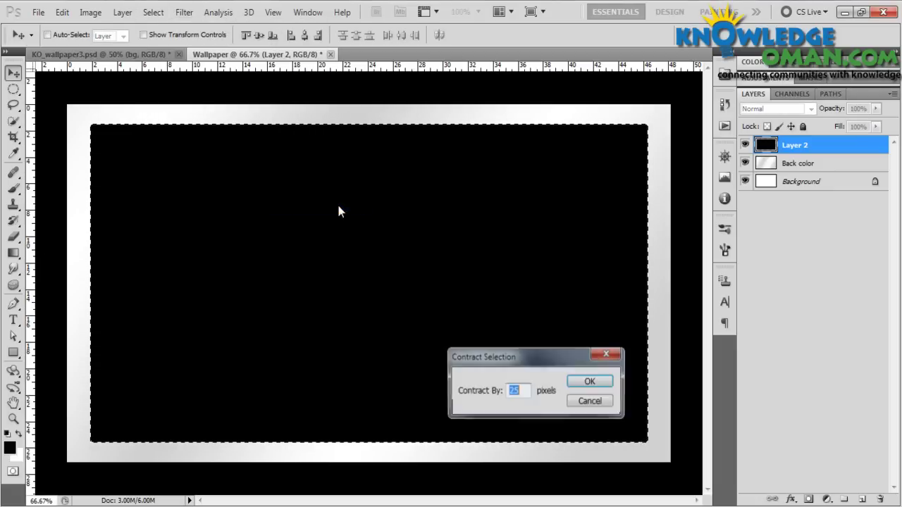
type("50")
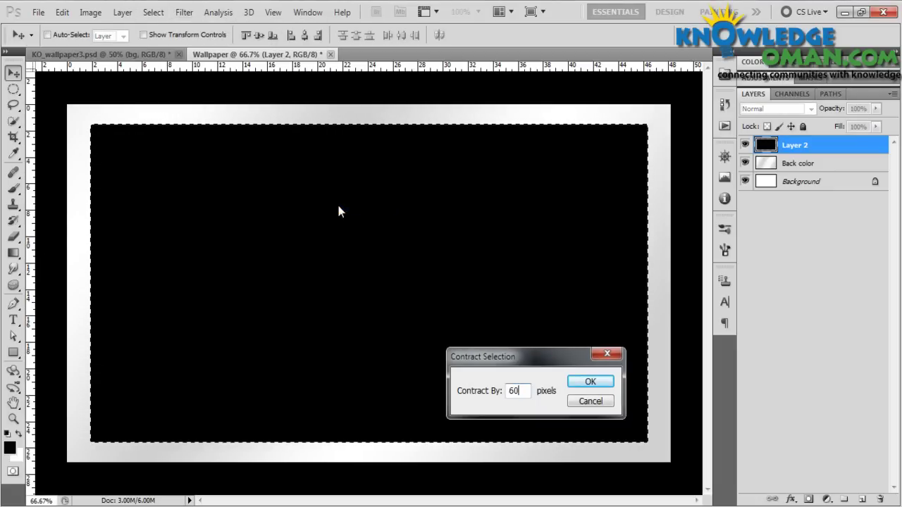
key("Return")
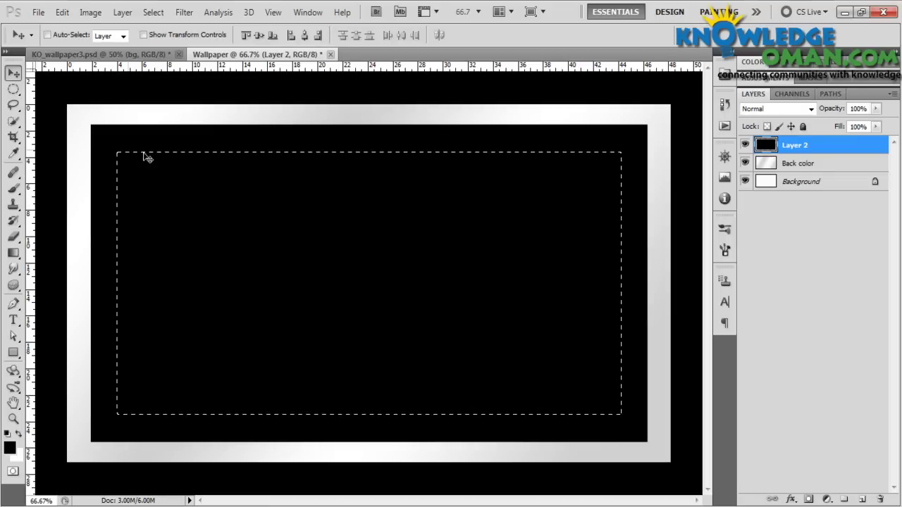
- Add a layer mask to Layer 2 that hides the area inside the contracted selection, leaving only the outer frame
key("z")
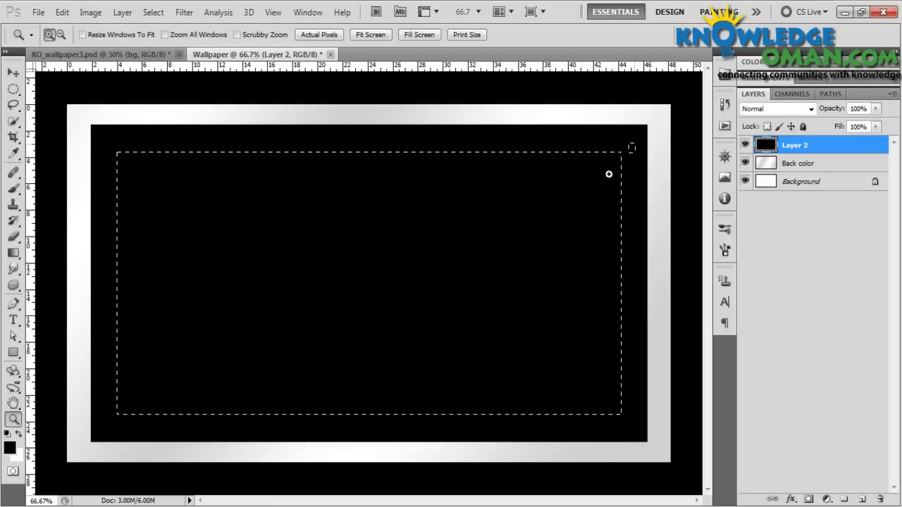
left_click(620, 153)
key("v")
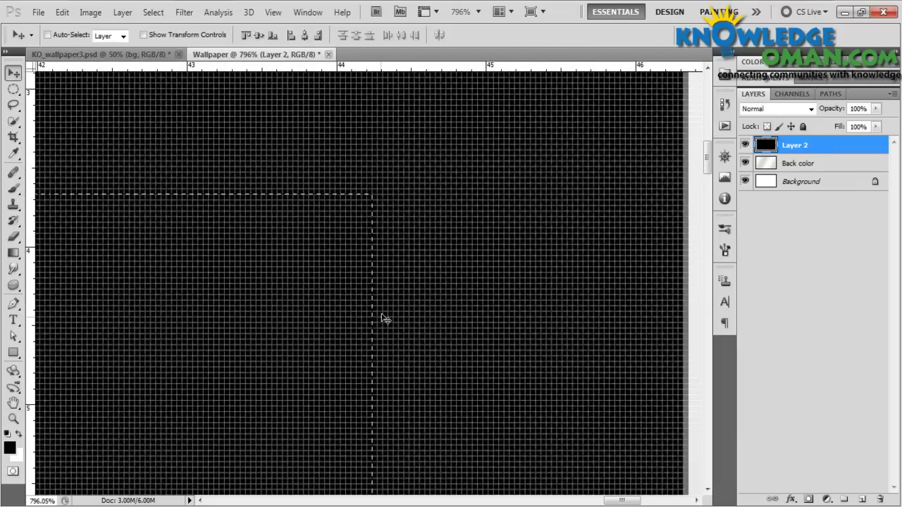
key("ctrl+1")
key("ctrl+0")
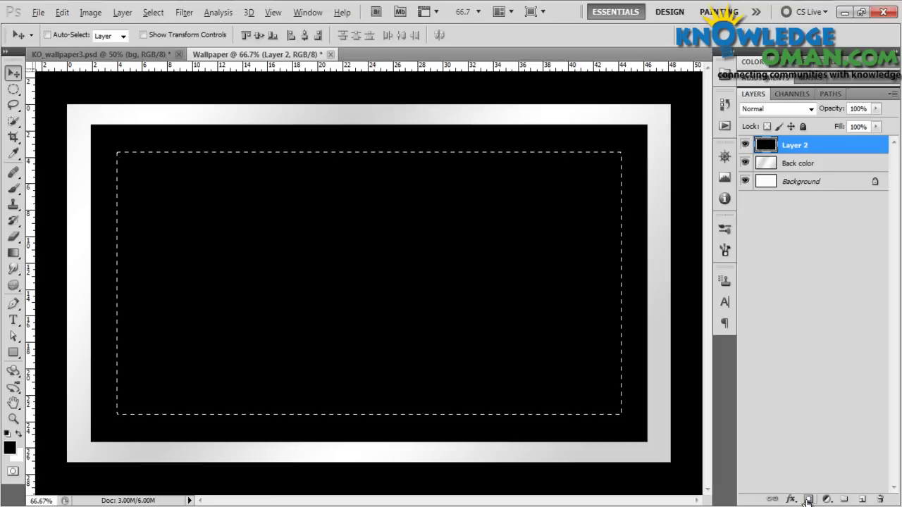
key("alt")
key("alt")
left_click(809, 499, "alt")
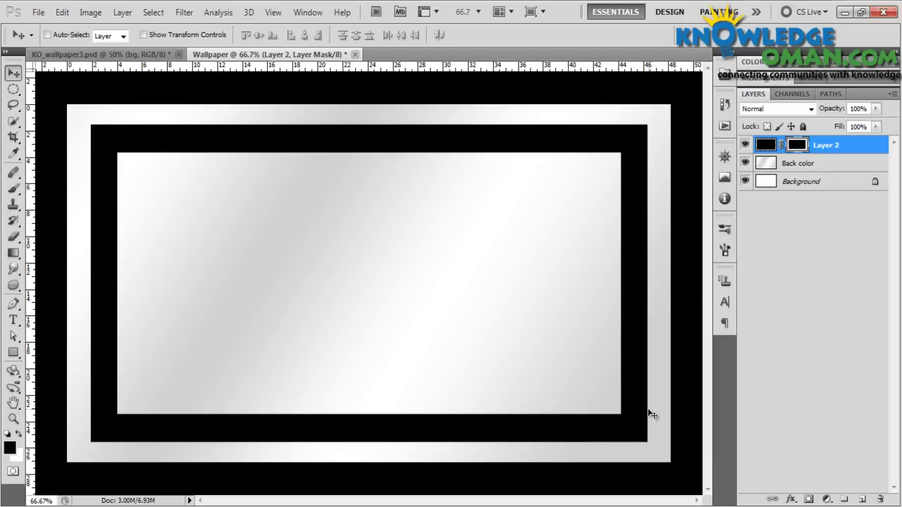
- Enable a Gradient Overlay in the layer style of Layer 2's frame and show its settings
double_click(868, 146)
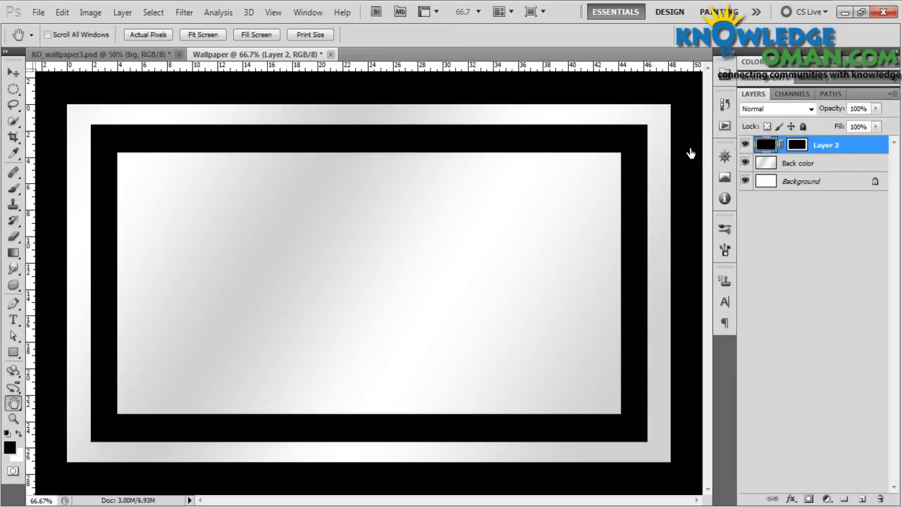
left_click_drag(515, 21, 657, 115)
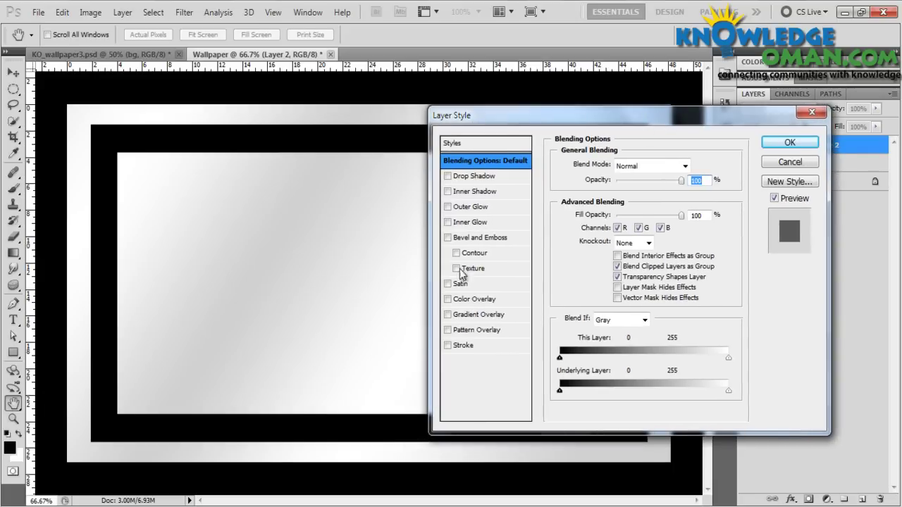
left_click(448, 315)
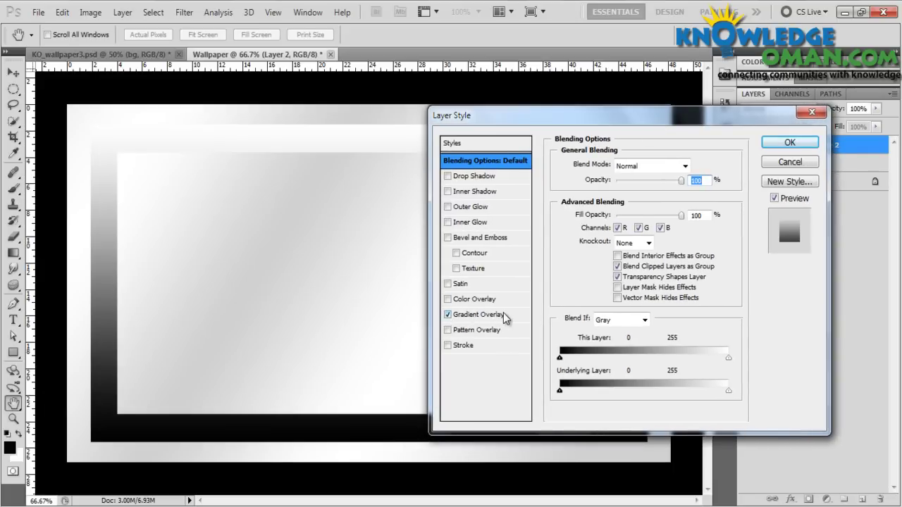
left_click(503, 317)
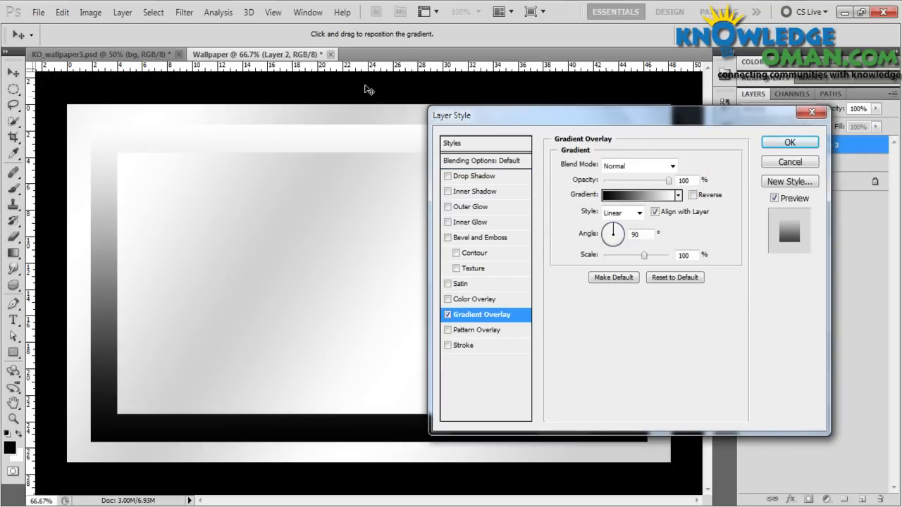
- Try the light blue, dark grey, orange, red and cyan-to-black preset gradients on the frame's overlay
left_click(678, 196)
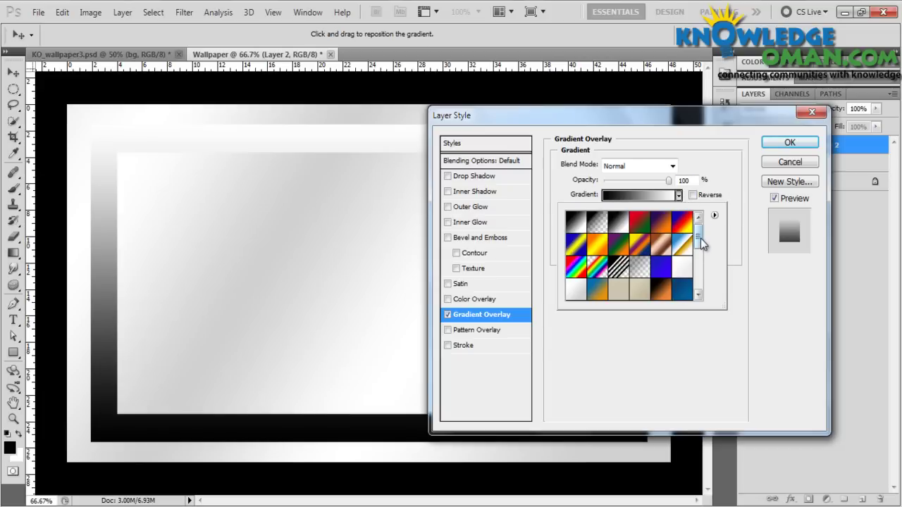
scroll(700, 240, "down", 3)
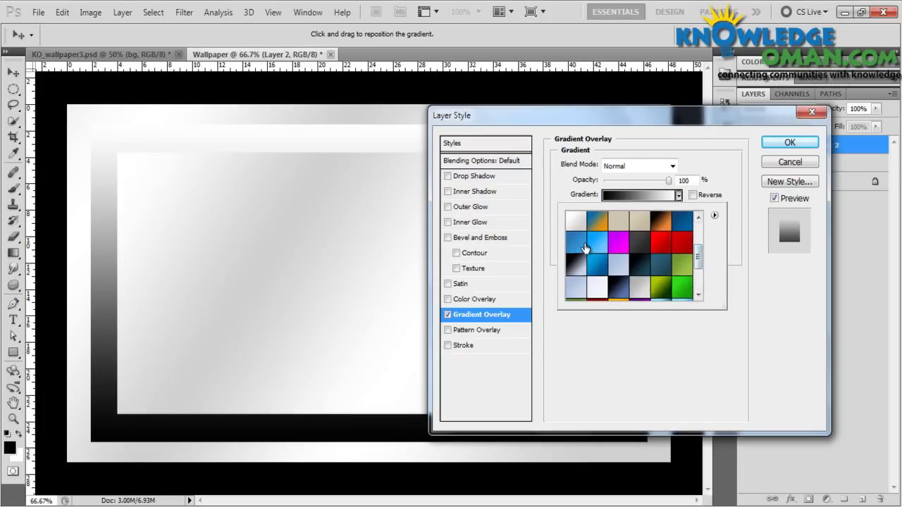
left_click(594, 250)
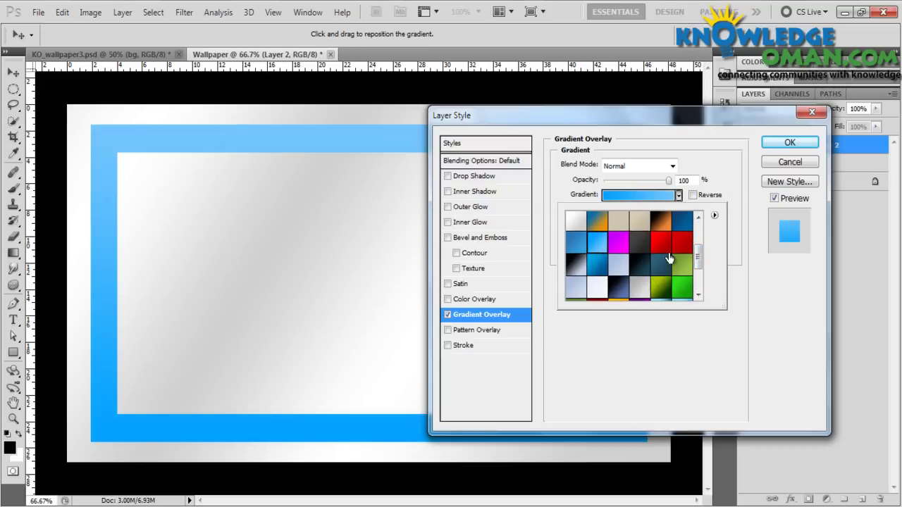
scroll(666, 255, "down", 2)
left_click(639, 289)
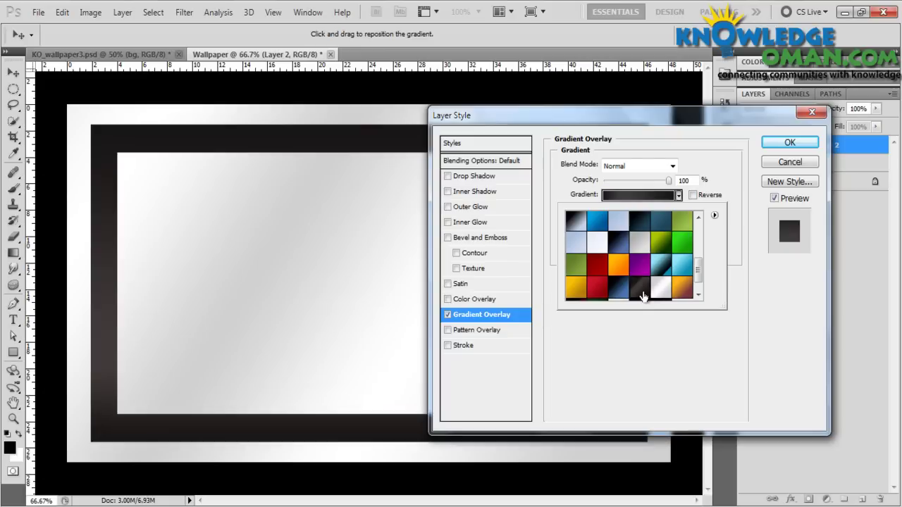
scroll(639, 245, "down", 1)
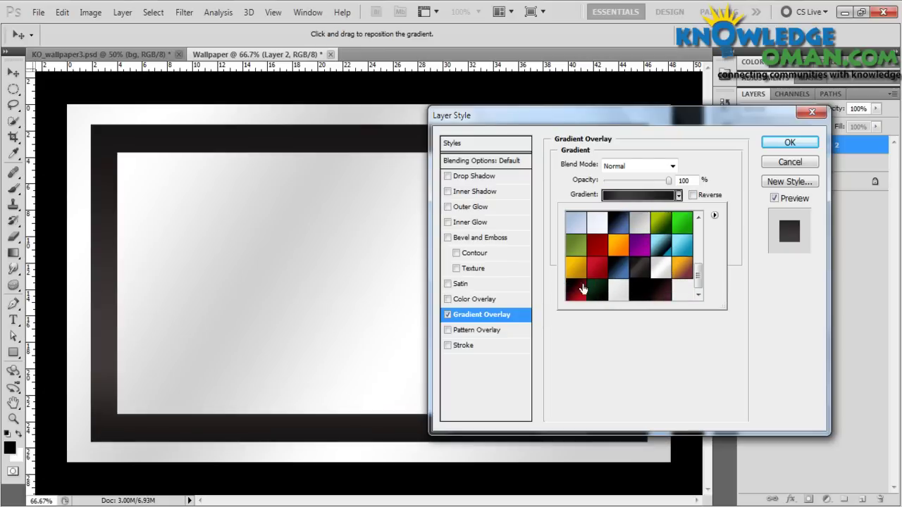
left_click(621, 251)
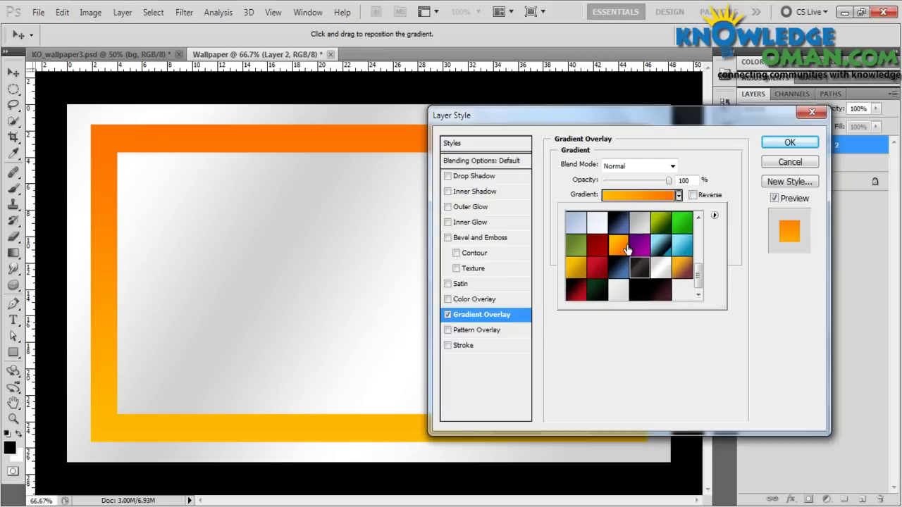
left_click(597, 268)
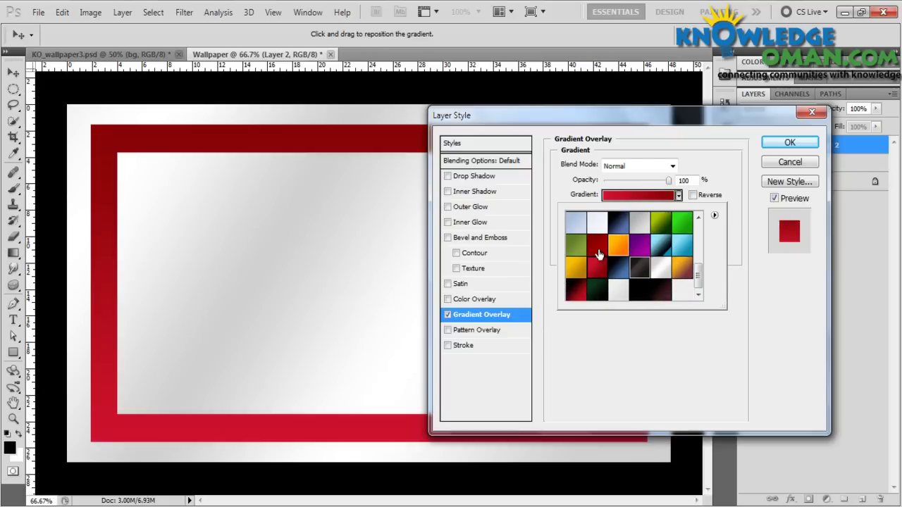
left_click(598, 253)
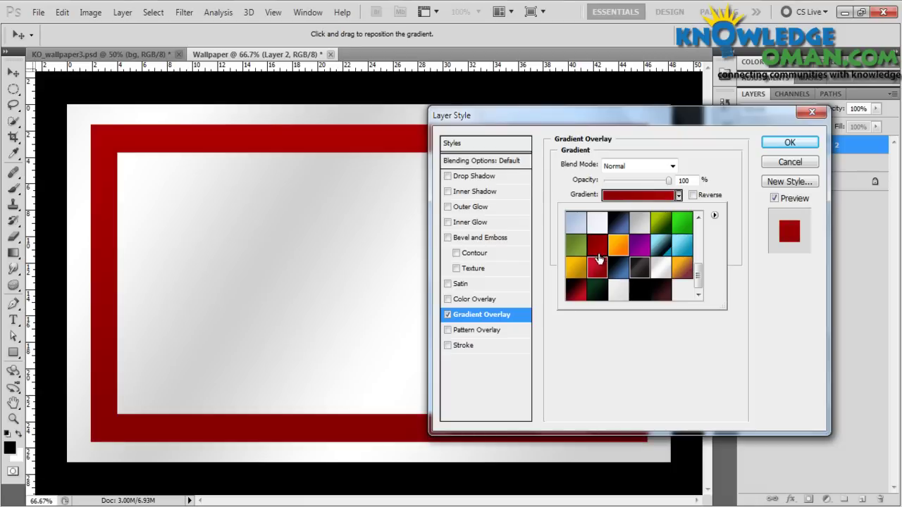
left_click(664, 245)
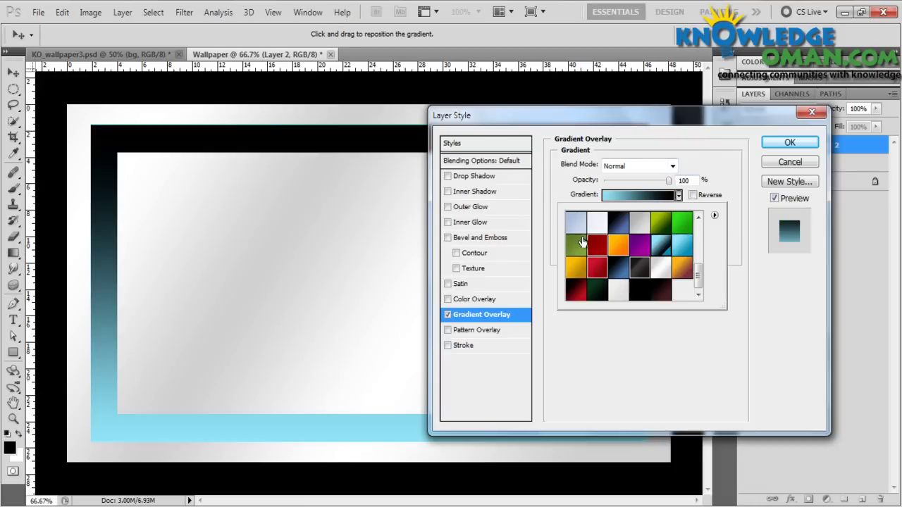
- Reposition the overlay gradient on the canvas, choose the dark red preset for the frame, and apply the layer style
left_click_drag(324, 345, 356, 242)
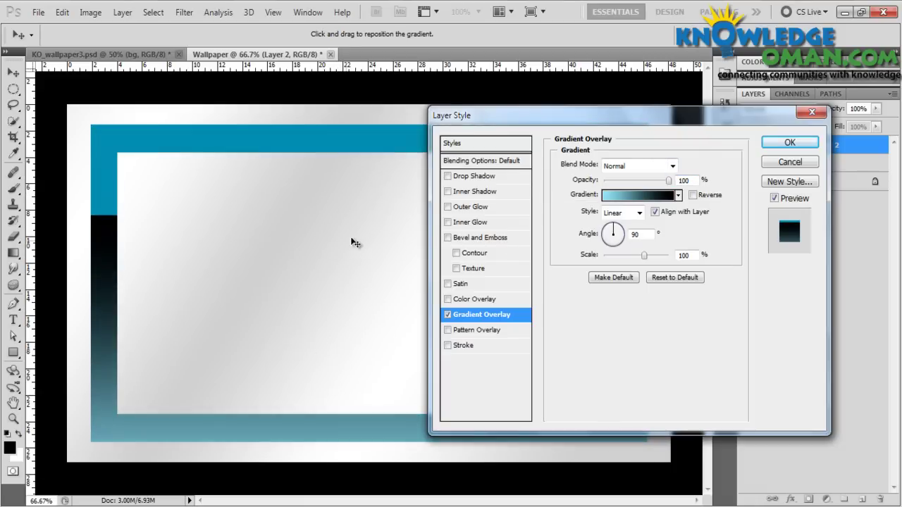
left_click(679, 196)
left_click(598, 246)
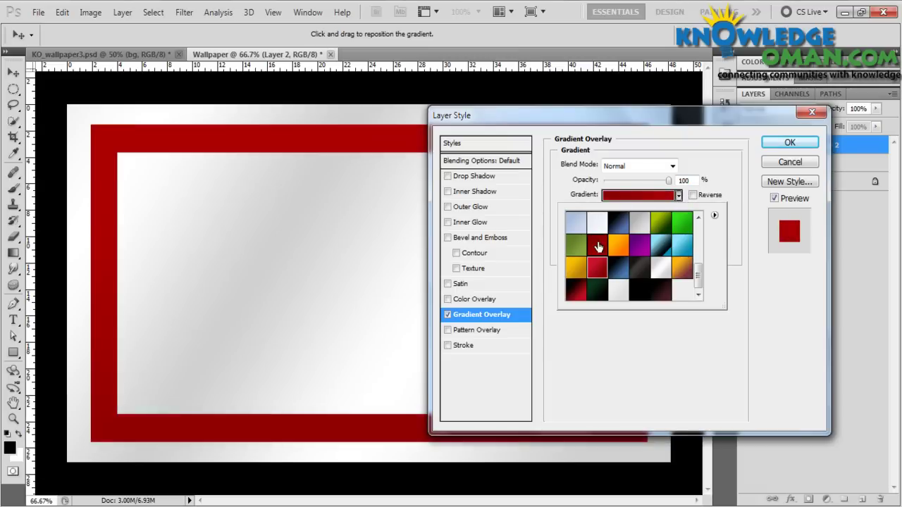
left_click_drag(696, 125, 665, 127)
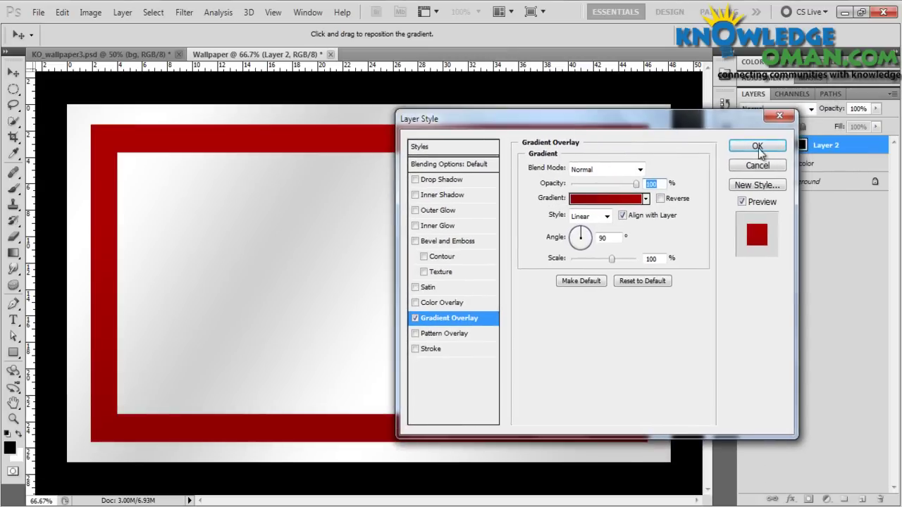
left_click(755, 145)
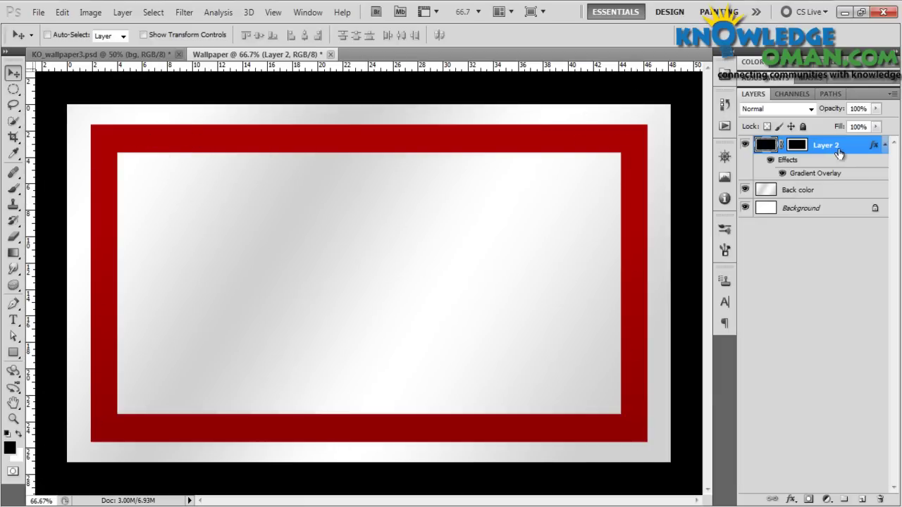
- Add a new layer above Layer 2 and stamp a white 900 px swirl-and-circles brush once over the frame's upper-right corner
left_click(861, 498)
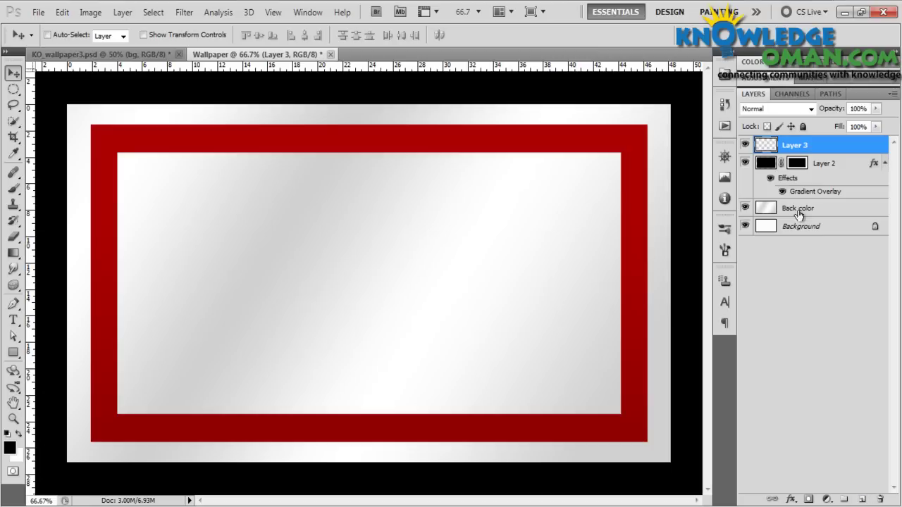
left_click(885, 163)
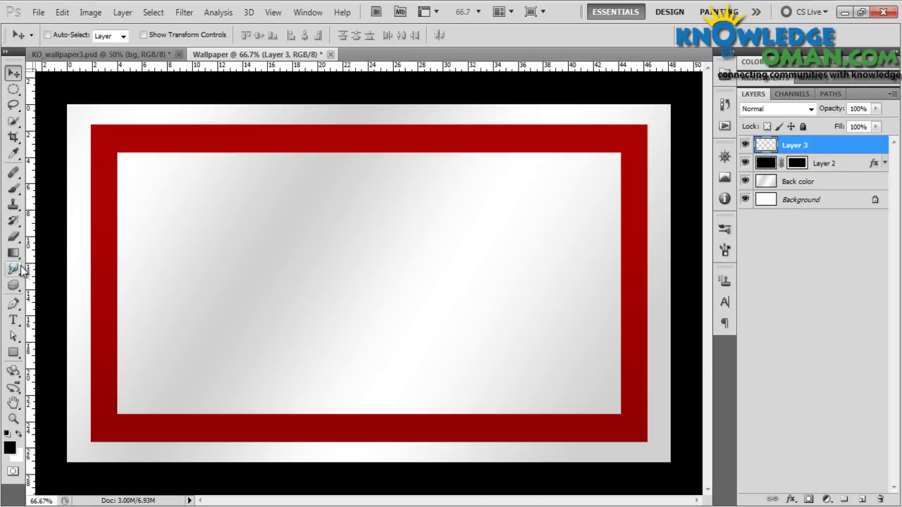
left_click(13, 189)
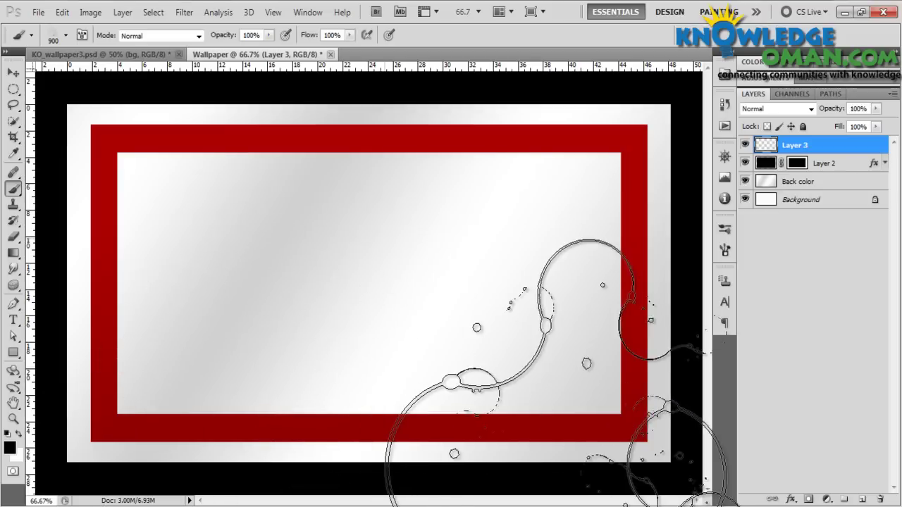
right_click(310, 227)
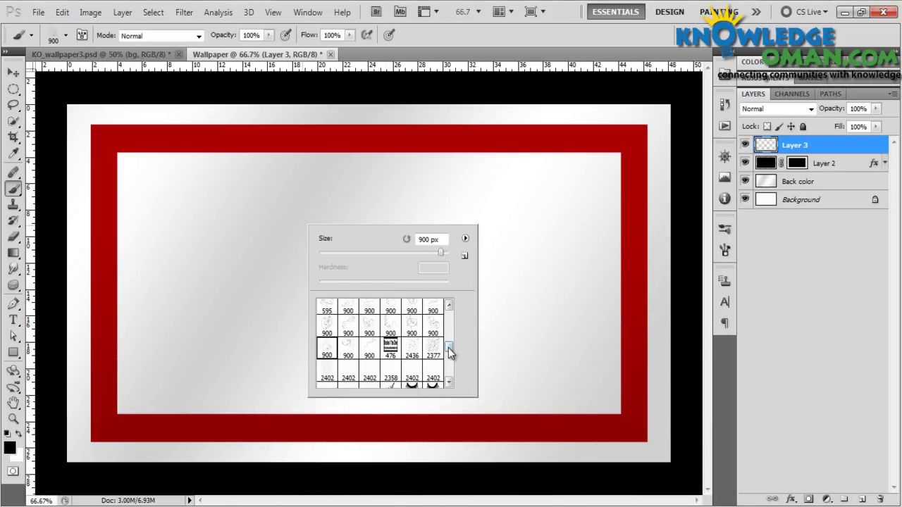
mouse_move(451, 346)
left_mouse_down()
mouse_move(451, 354)
mouse_move(451, 346)
left_mouse_up()
left_click(417, 333)
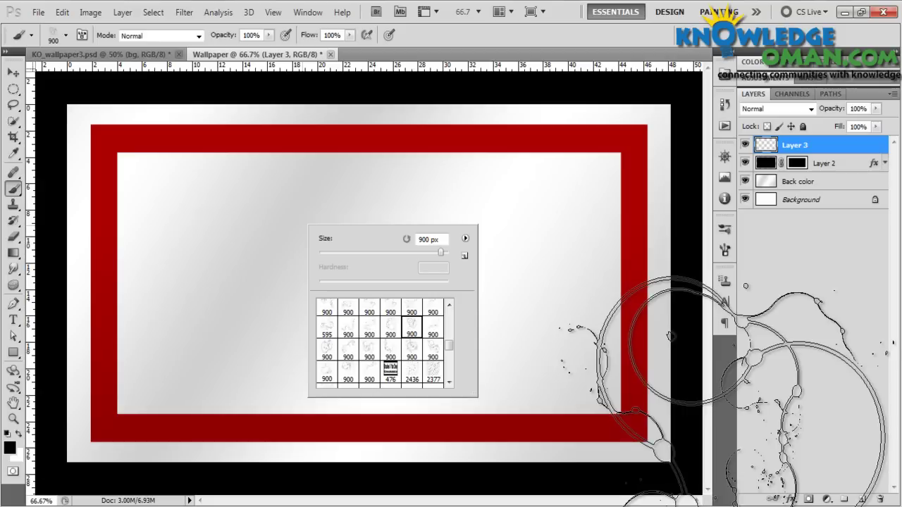
left_click(634, 44)
key("x")
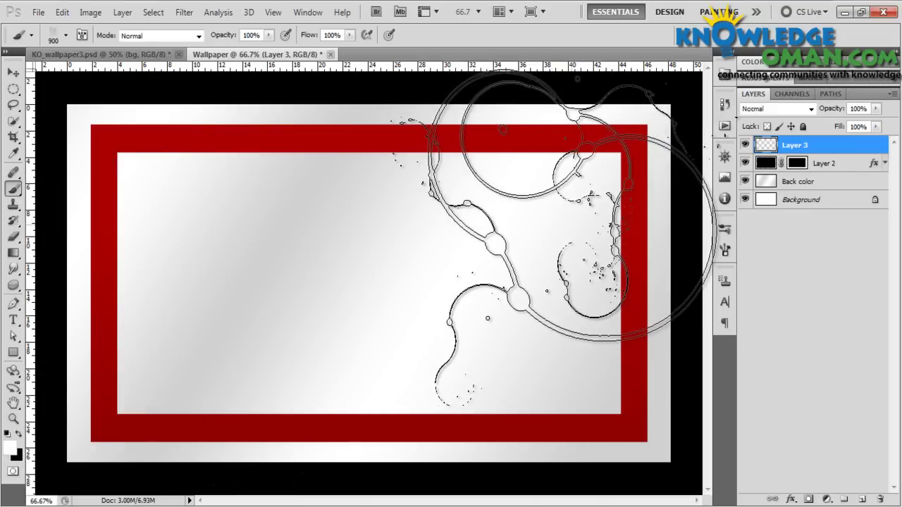
left_click(550, 236)
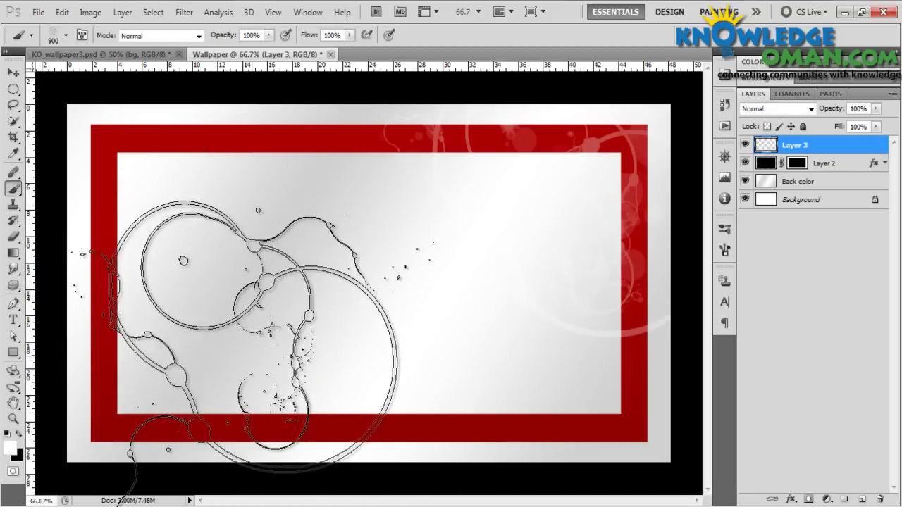
- Stamp the 595 px swirl brush once in white over the frame's lower-left corner on Layer 3, and return to the Move tool
right_click(331, 274)
left_click(350, 377)
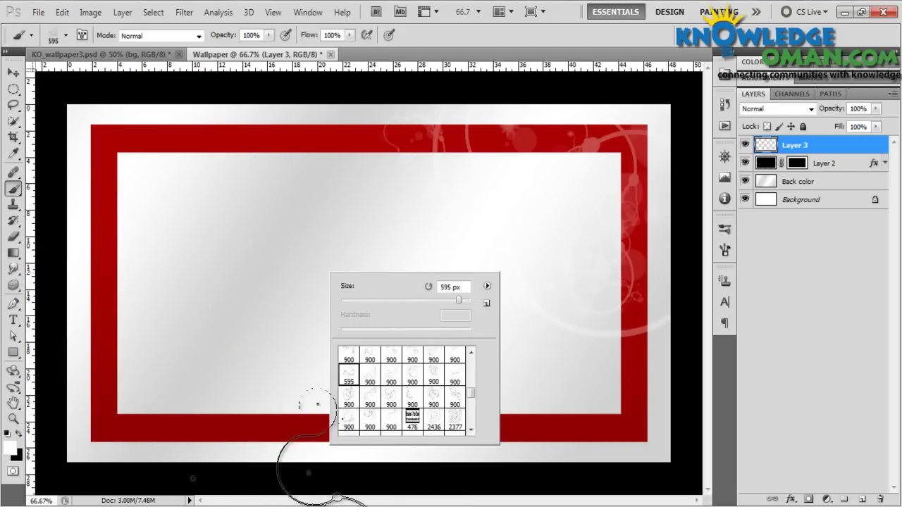
left_click(194, 339)
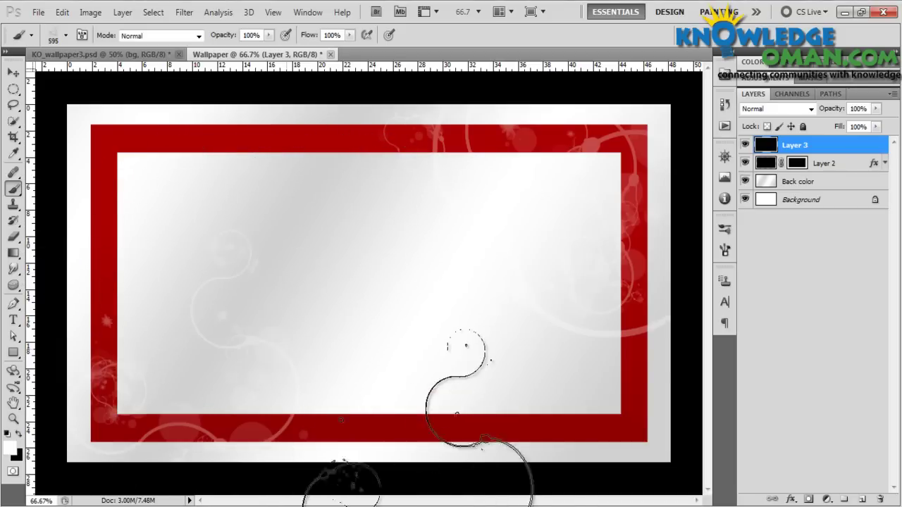
key("v")
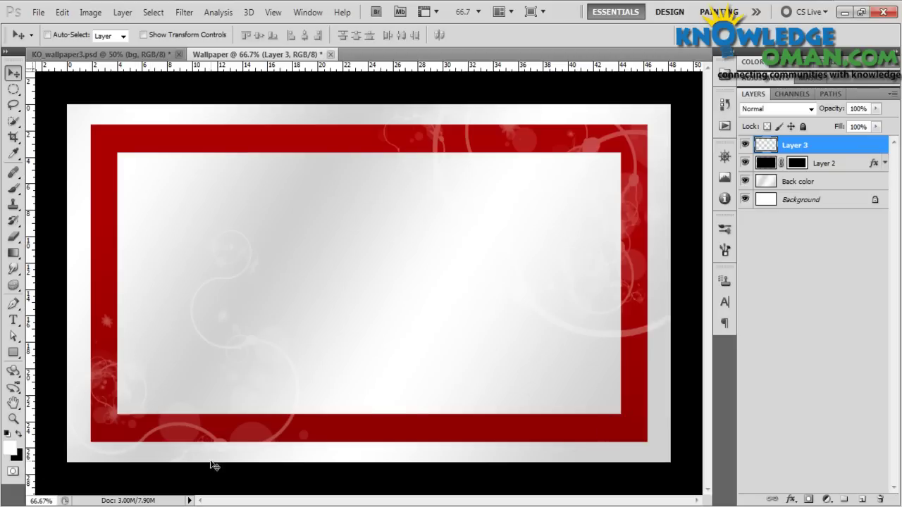
- Mask Layer 3's swirls to the frame's outer rectangle by loading Layer 2's contents as a selection and adding a layer mask
left_click(762, 164, "ctrl")
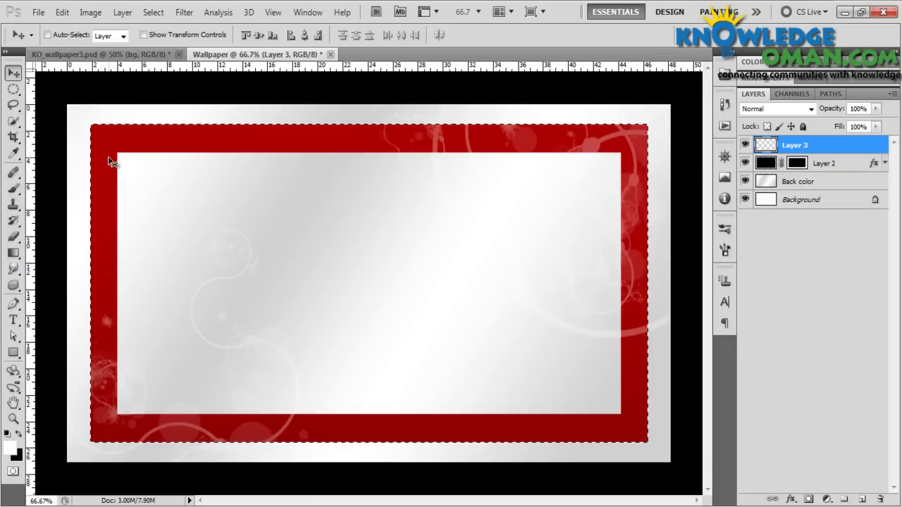
left_click(808, 499)
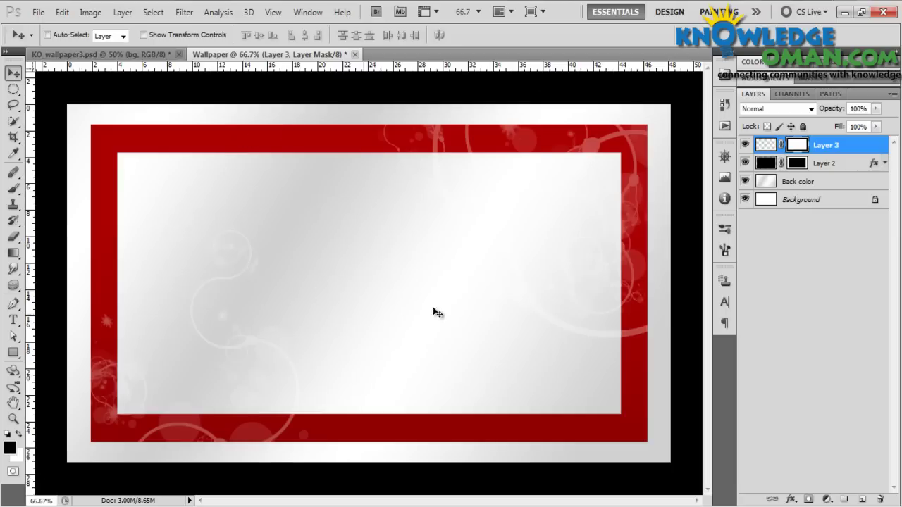
left_click(844, 162)
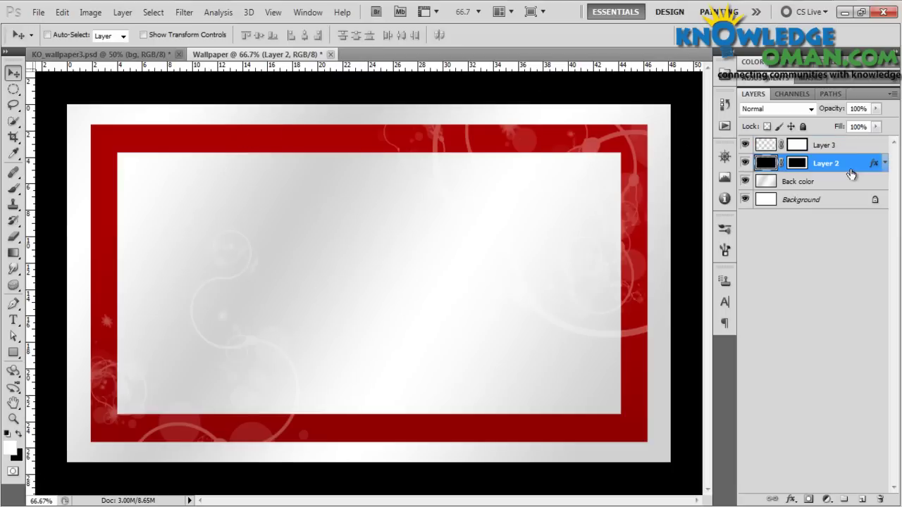
- Try the Soft Light and Hard Light blending modes on Layer 3, and set it back to Normal
left_click(760, 143)
left_click(782, 109)
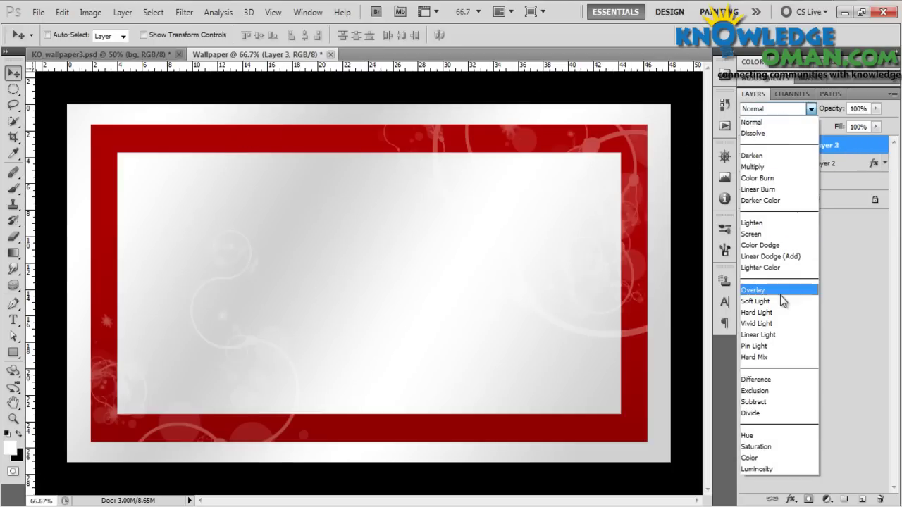
left_click(778, 302)
key("Down")
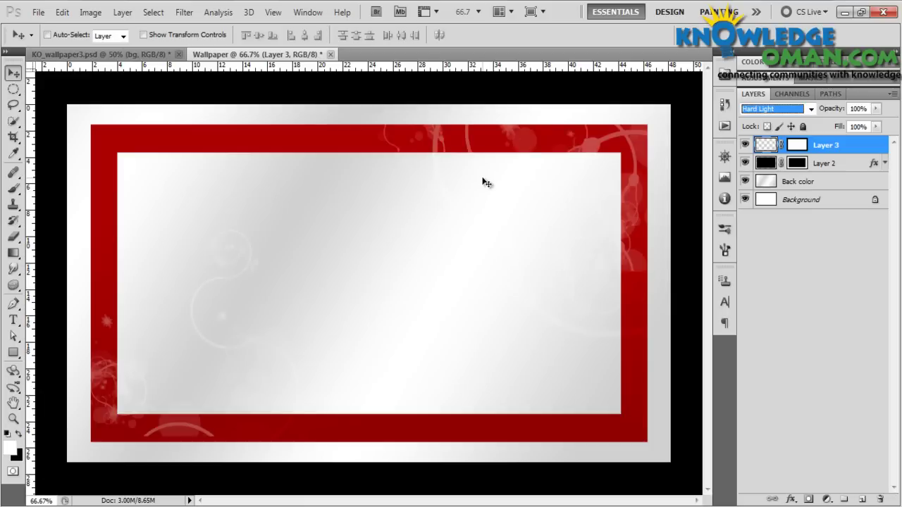
key("Up")
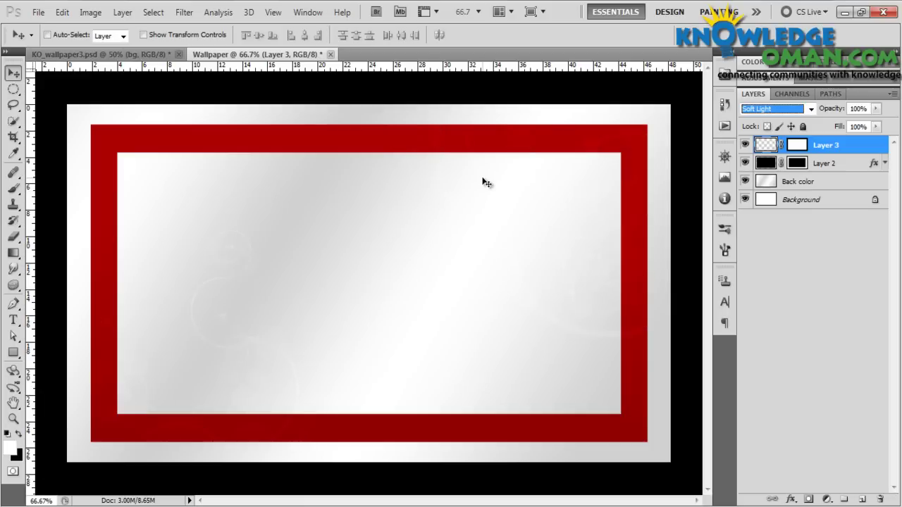
left_click(764, 110)
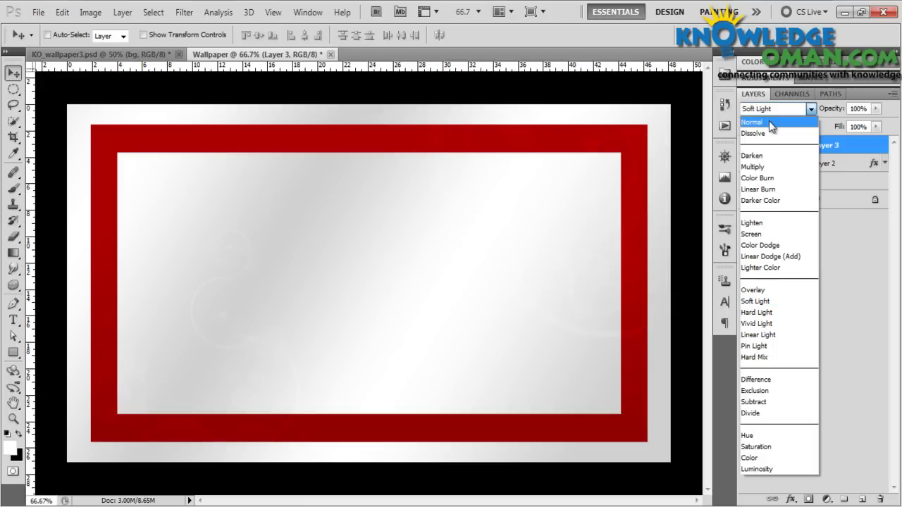
left_click(769, 121)
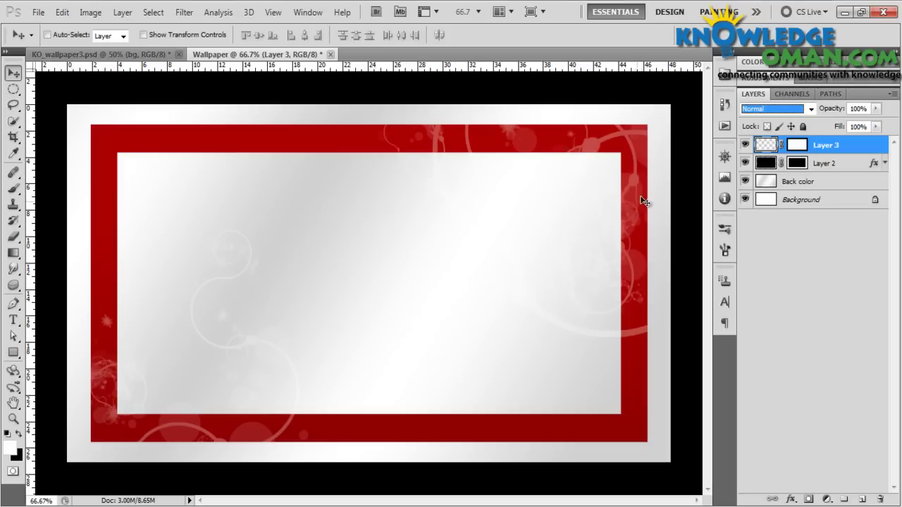
- Add two new layers above Layer 3 and make the topmost one active
left_click(861, 499)
left_click(861, 500)
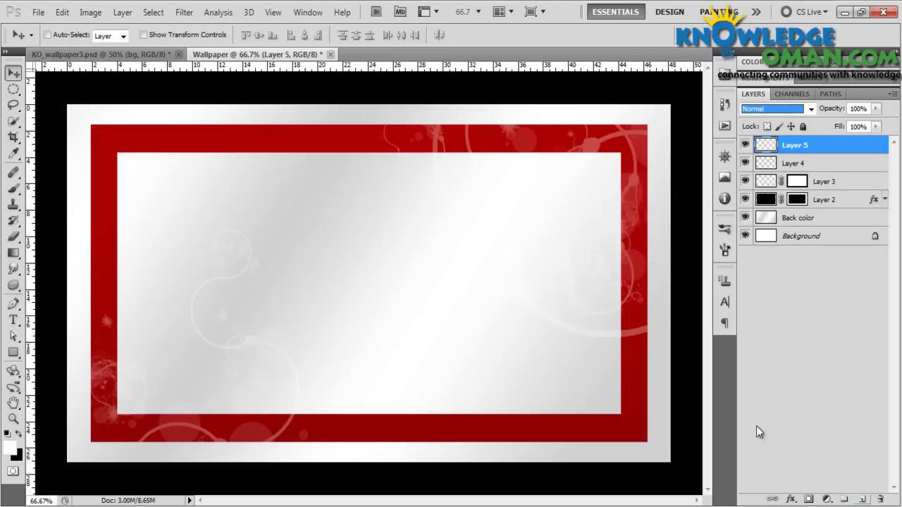
left_click(789, 162)
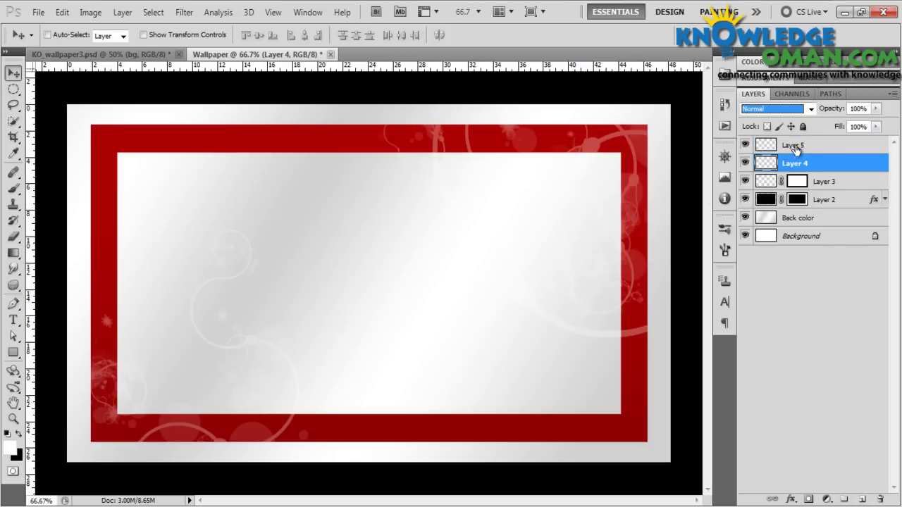
left_click(793, 146)
- Draw a white pixel-filled rectangle about 28 by 5 cm by the rulers on Layer 5, and place it near the canvas centre
left_click(15, 356)
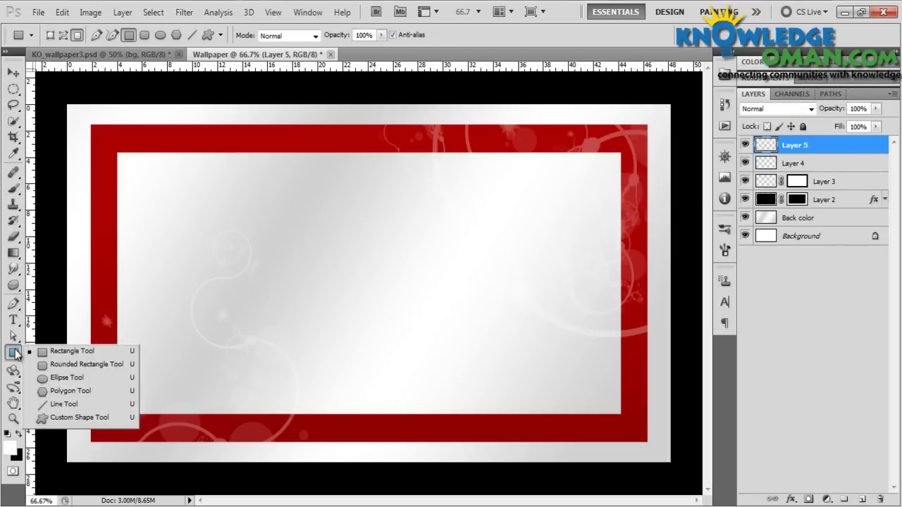
left_click(78, 351)
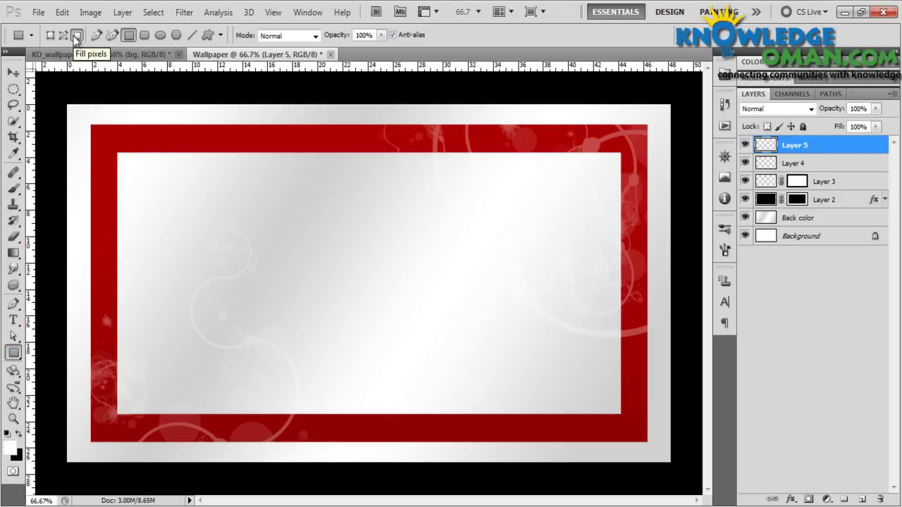
left_click_drag(218, 243, 571, 308)
key("v")
left_click_drag(365, 279, 398, 288)
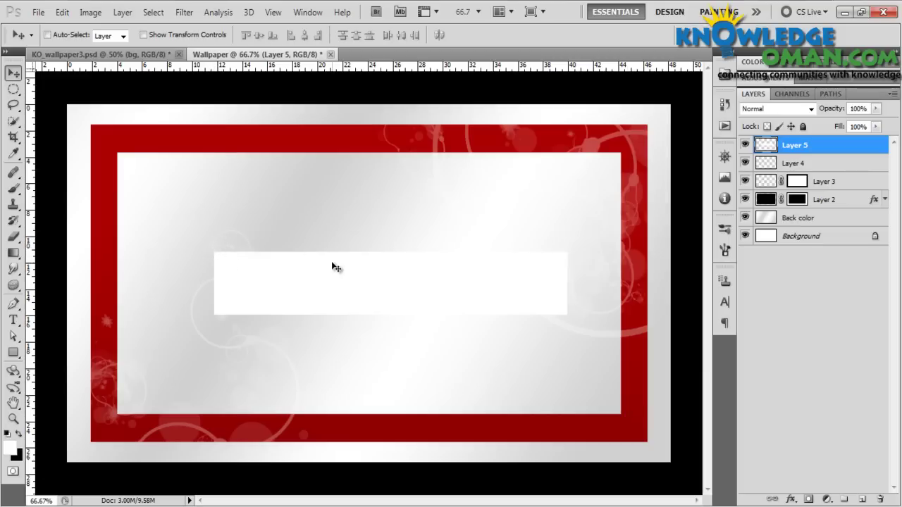
- Load the white rectangle as a selection and subtract everything except a thin strip along its upper edge
left_click(768, 148, "ctrl")
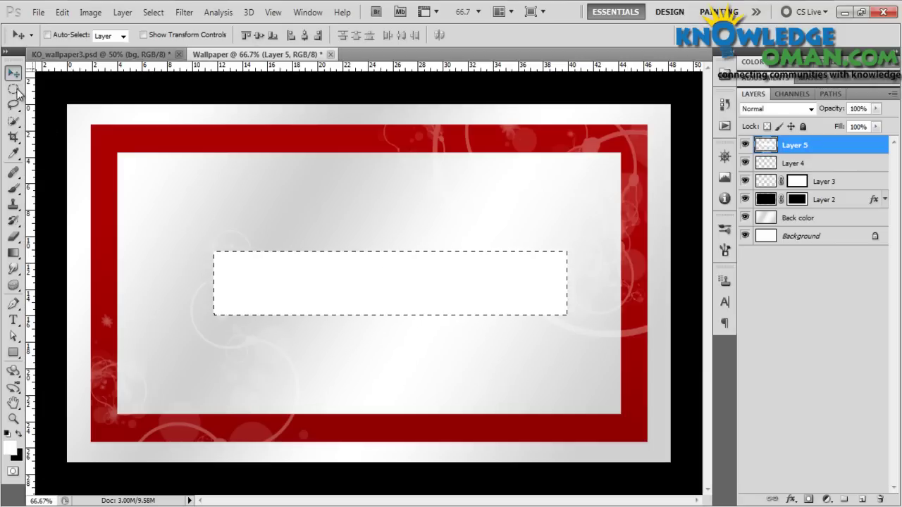
left_click_drag(13, 88, 60, 90)
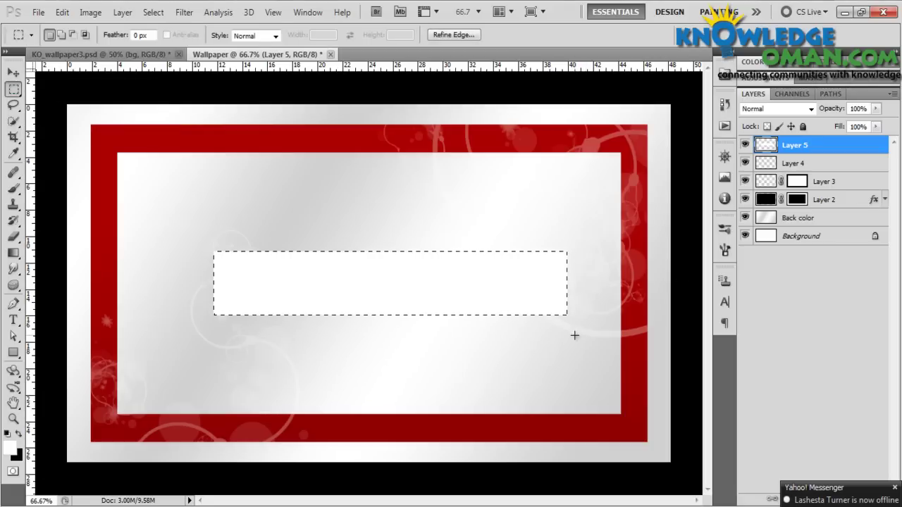
key("alt")
left_click_drag(583, 348, 205, 257)
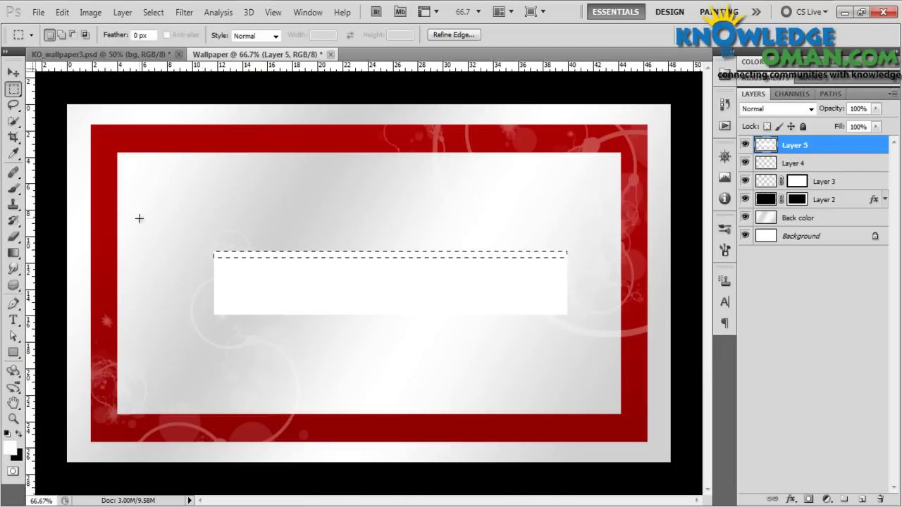
- Shift the strip selection just above the rectangle, fill it with white, deselect, and nudge the two-bar shape into place
key("shift")
key("shift+Up")
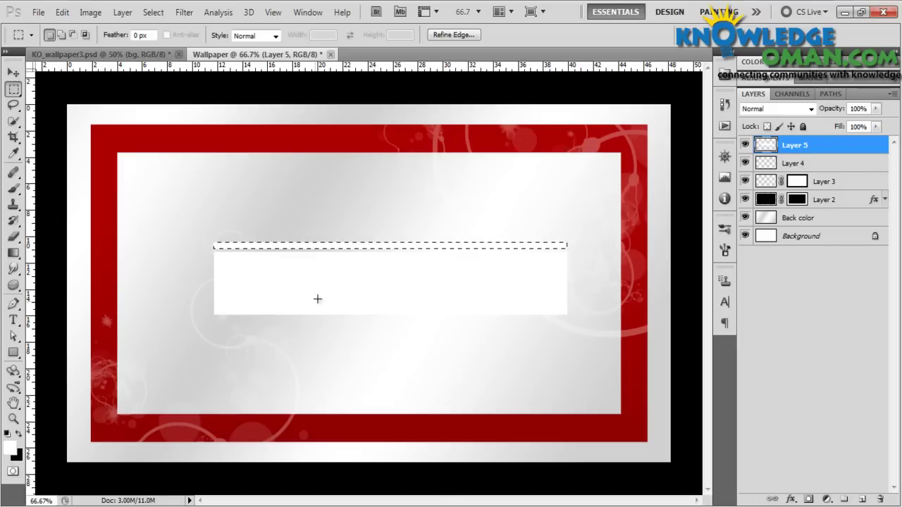
key("ctrl+d")
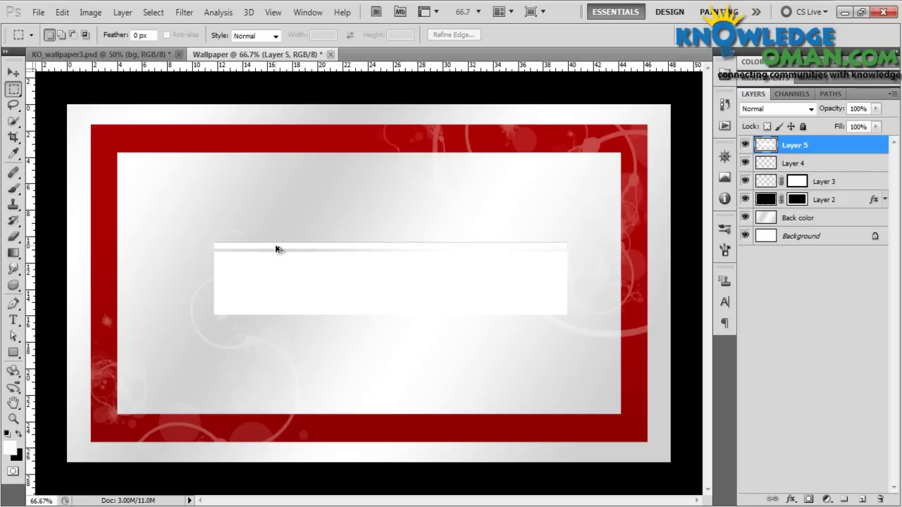
key("ctrl+shift+d")
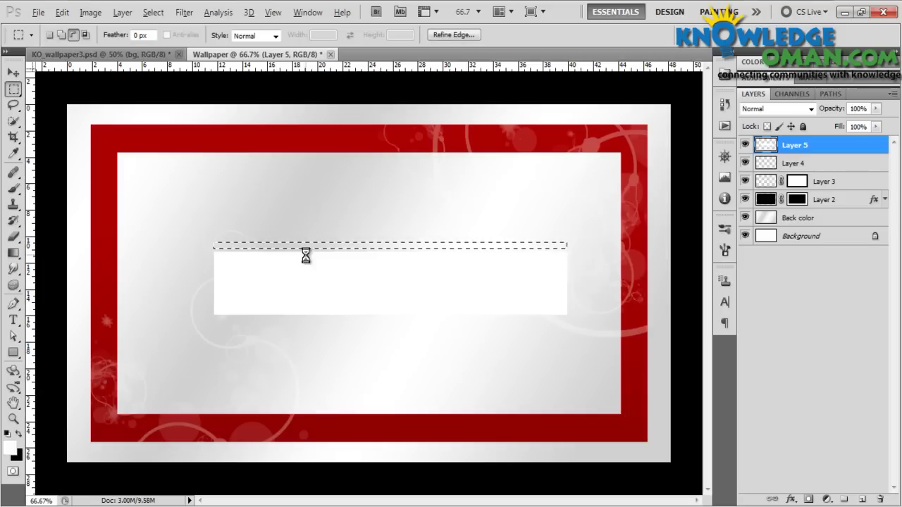
key("alt+BackSpace")
key("ctrl+d")
key("v")
left_click_drag(419, 280, 455, 284)
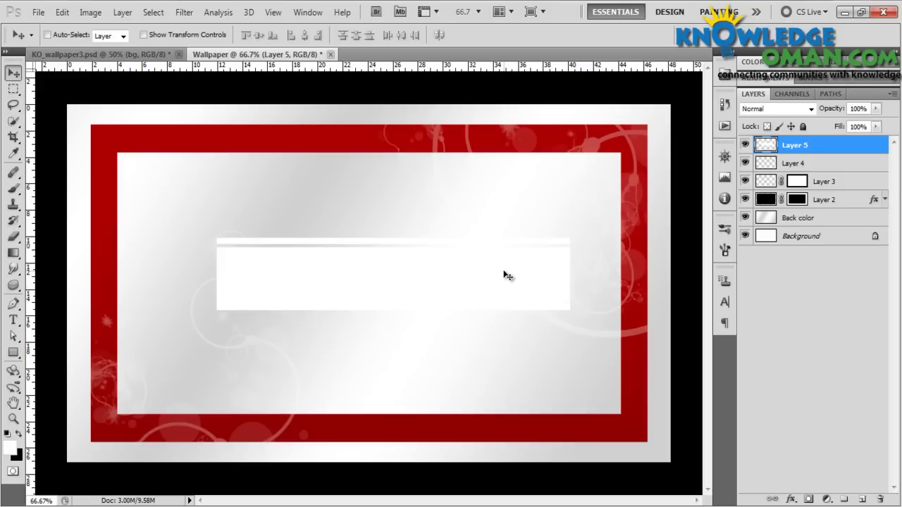
- Rotate the white bars to about -39.24° with Free Transform and place them diagonally across the frame's lower-right corner
key("ctrl+t")
left_click_drag(596, 288, 597, 158)
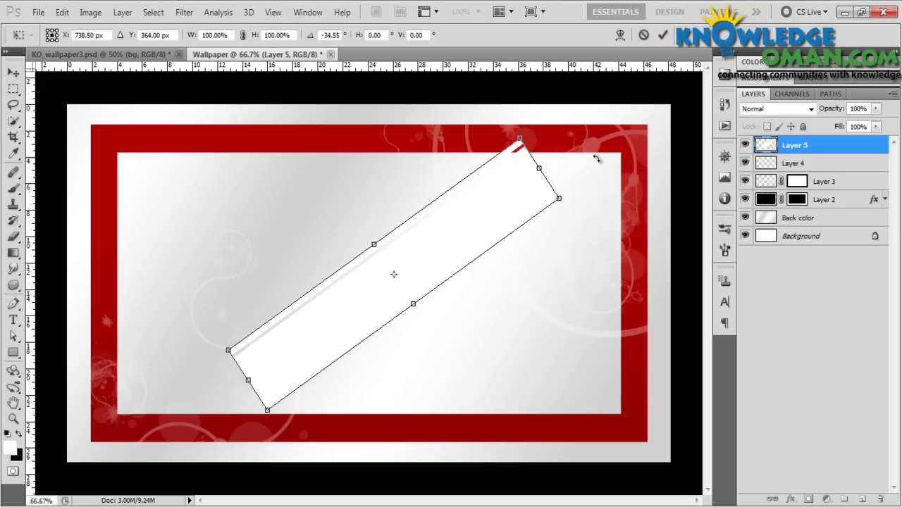
left_click_drag(492, 205, 611, 272)
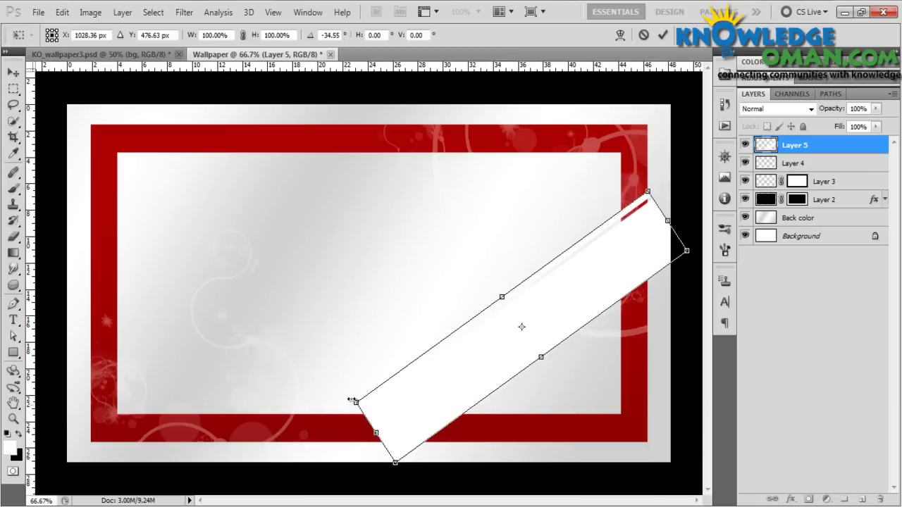
left_click_drag(659, 179, 663, 162)
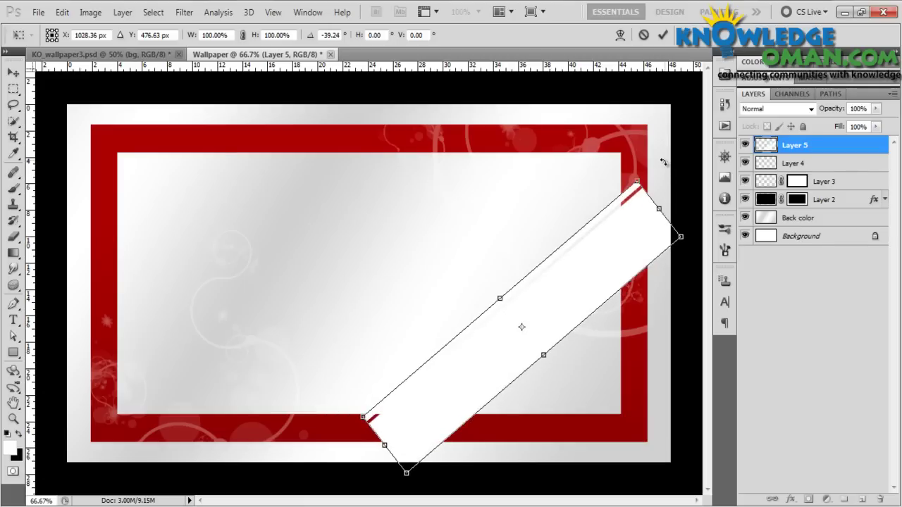
left_click_drag(548, 326, 559, 342)
key("Return")
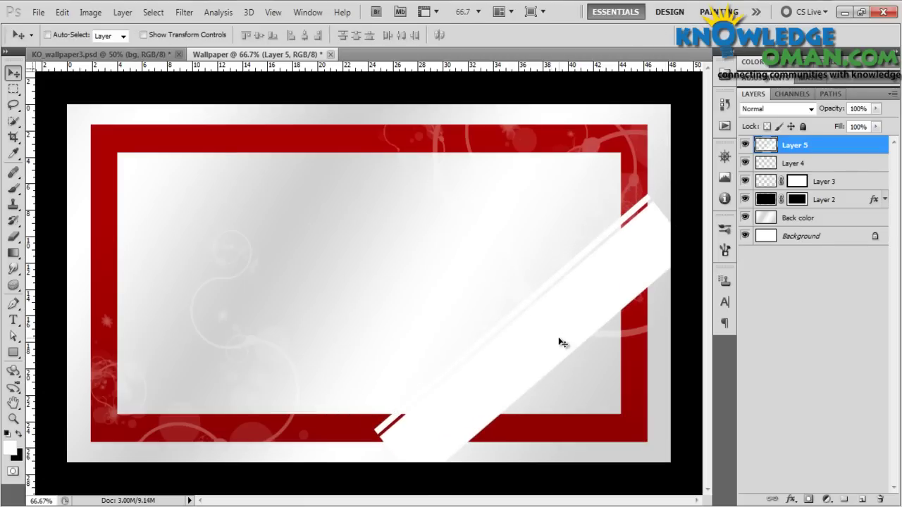
- Try loading Layer 2's contents, Layer 3's contents and Layer 2's mask as selections
left_click(766, 200, "ctrl")
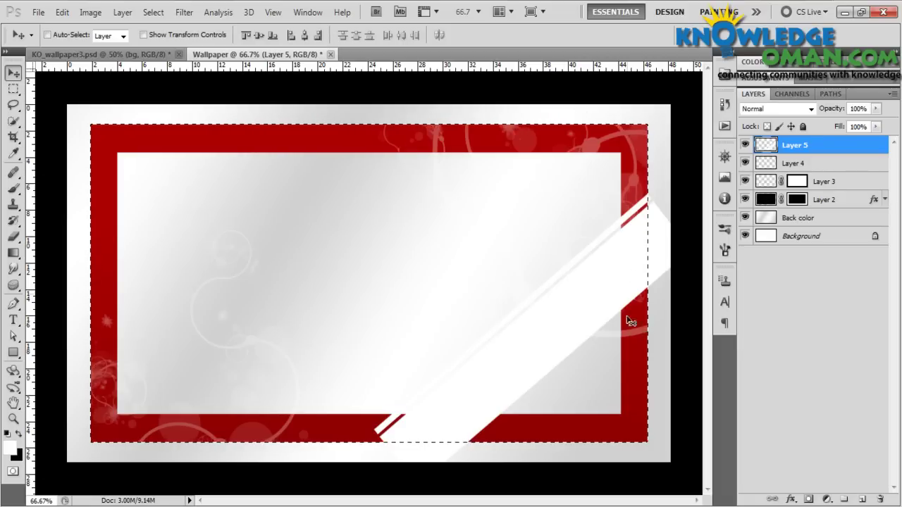
left_click(768, 184, "ctrl")
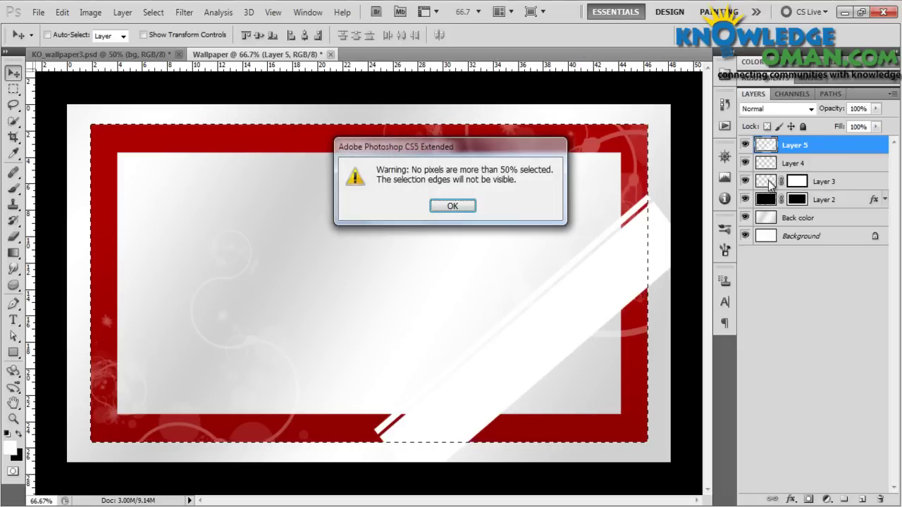
left_click(465, 205)
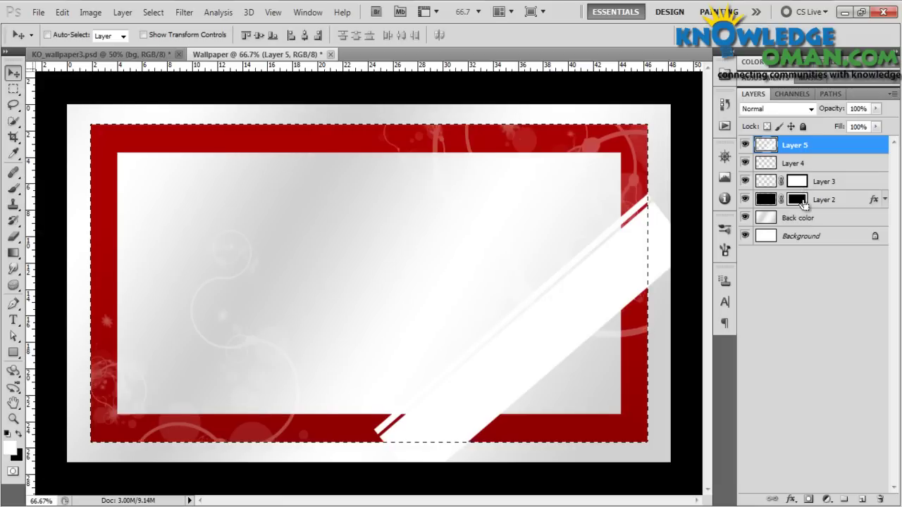
left_click(798, 201, "ctrl")
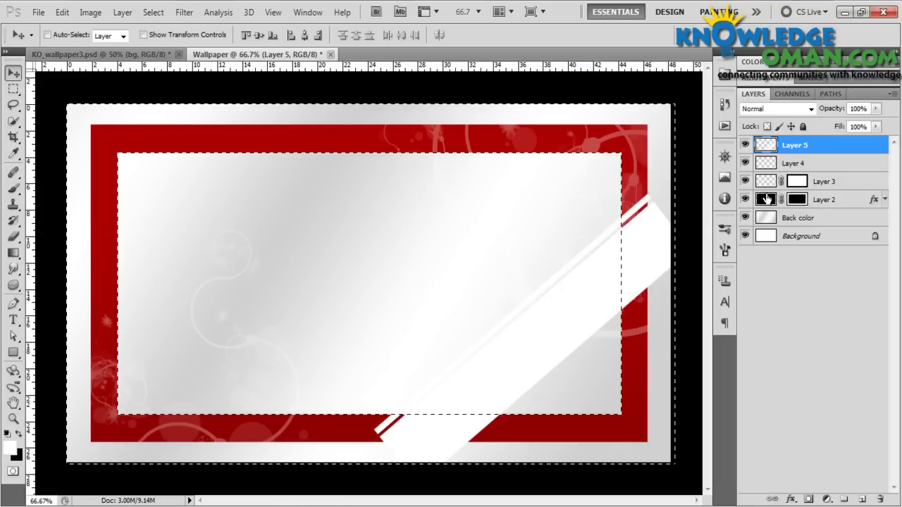
- Load Layer 2's outer rectangle as a selection and scale it about its centre to 90.25% wide and 82.34% high, matching the frame's inner edge
left_click(766, 201, "ctrl")
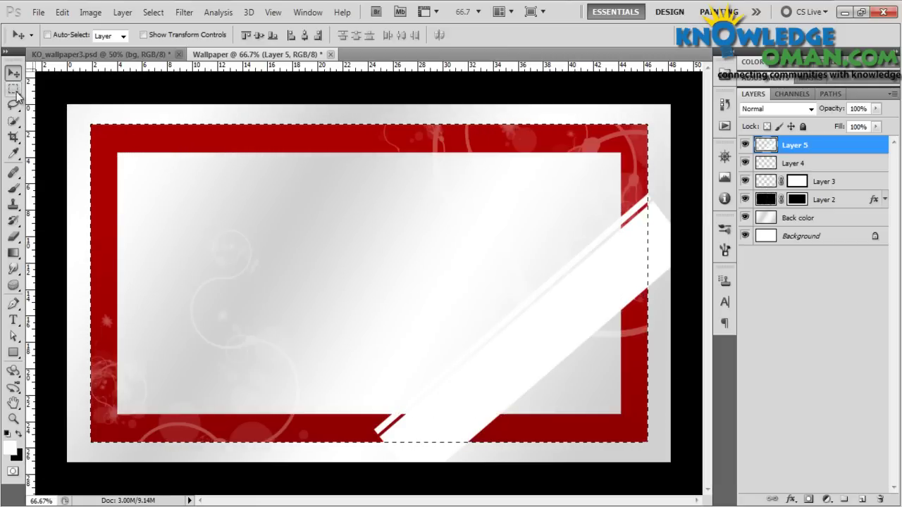
left_click(13, 91)
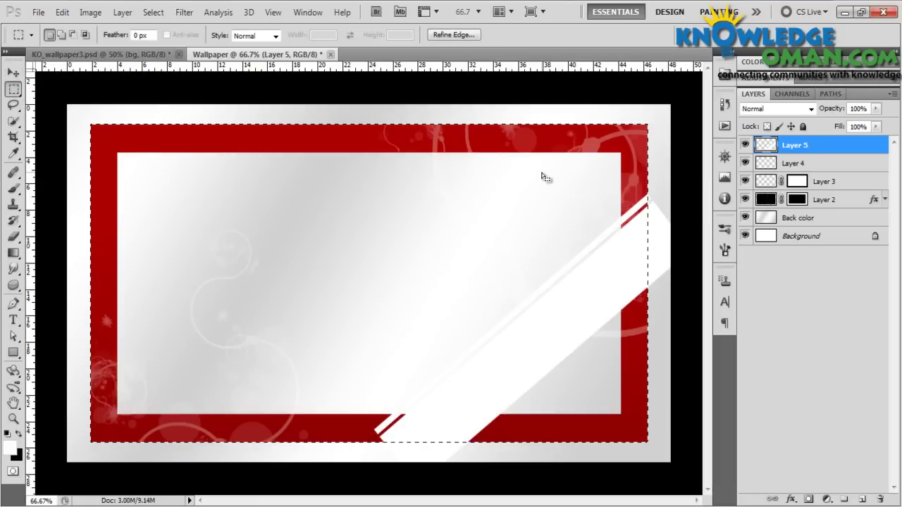
right_click(476, 214)
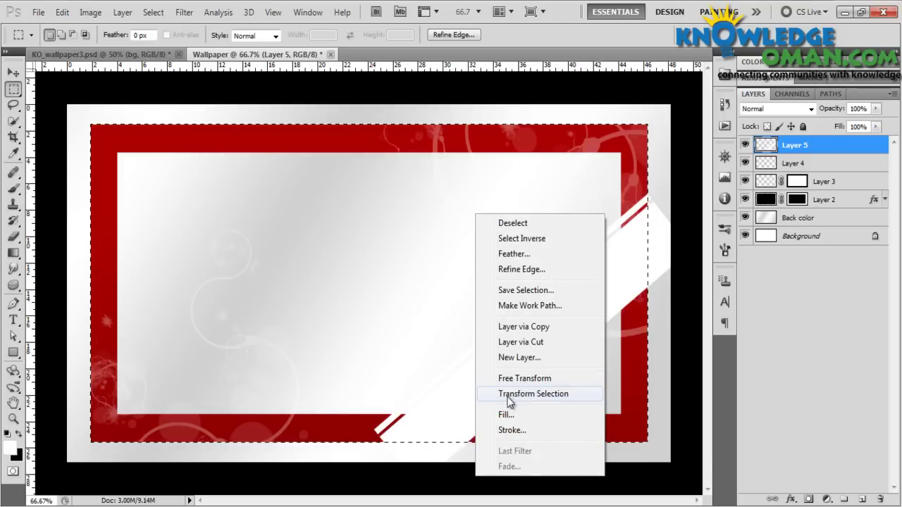
left_click(556, 394)
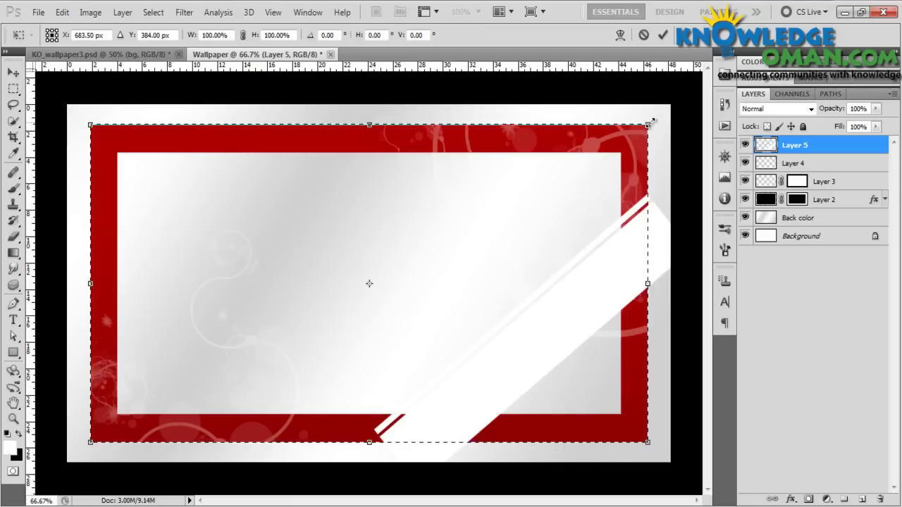
left_click_drag(649, 125, 632, 153)
key("alt")
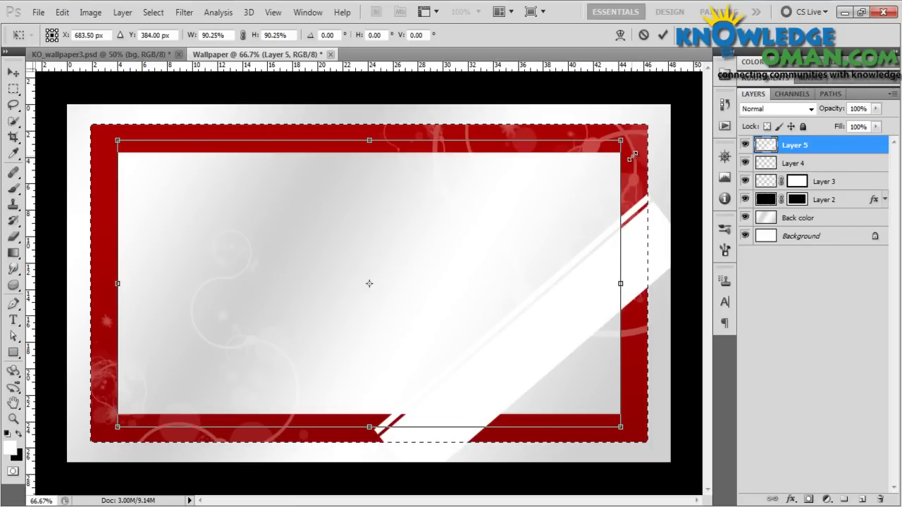
left_click_drag(370, 143, 379, 158)
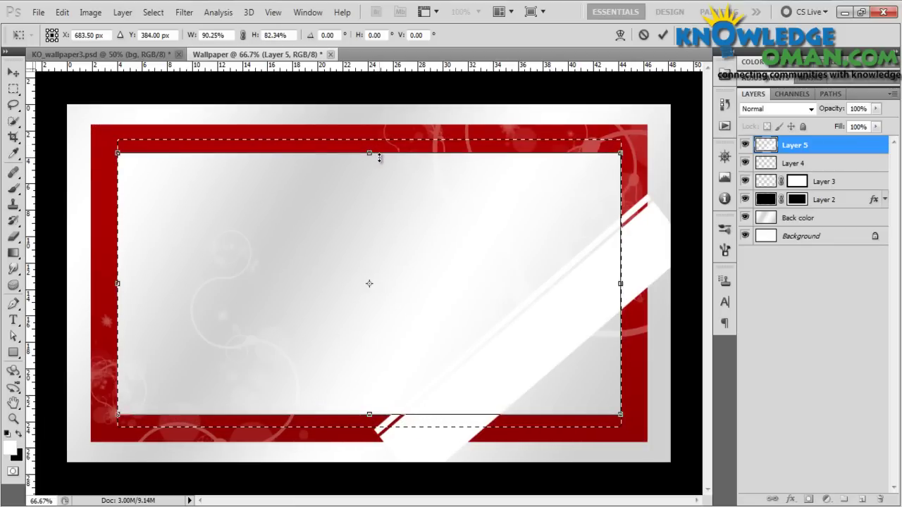
key("Return")
key("m")
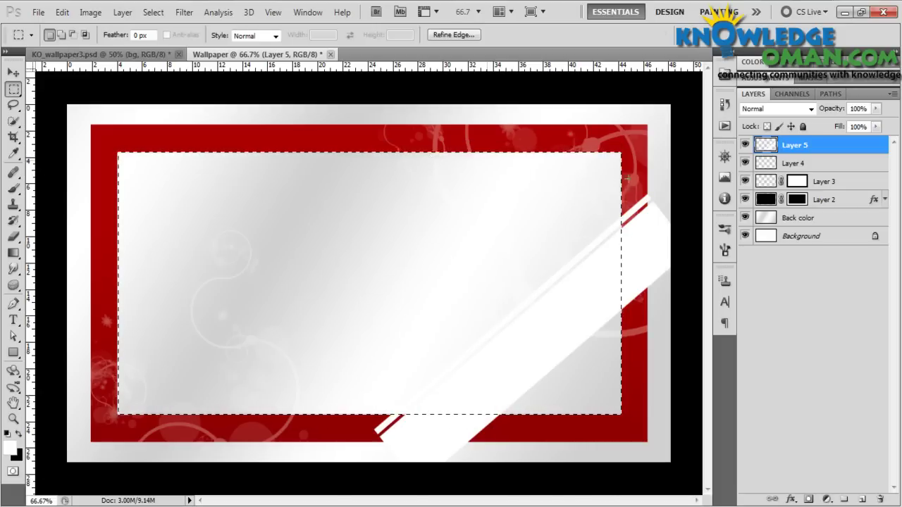
- Mask Layer 5's diagonal bars to the frame's inner rectangle and add a Gradient Overlay effect to the layer
left_click(809, 500)
key("v")
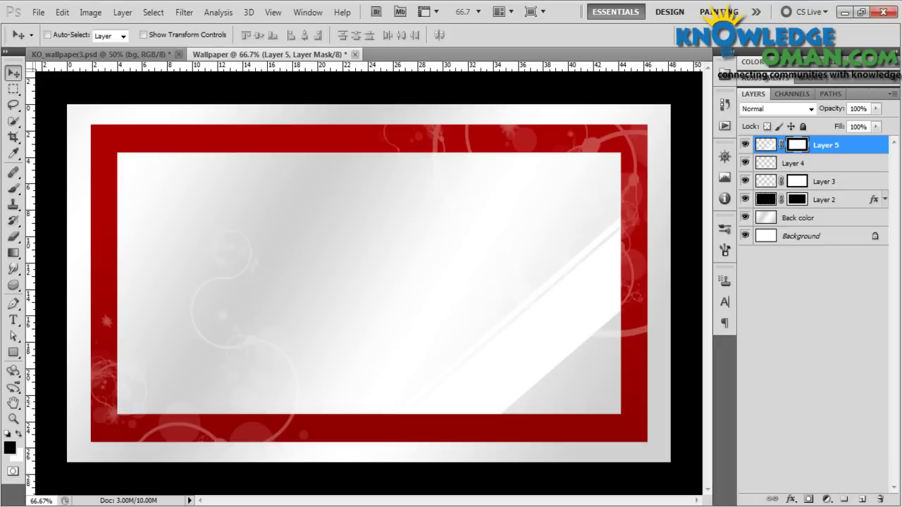
left_click(792, 499)
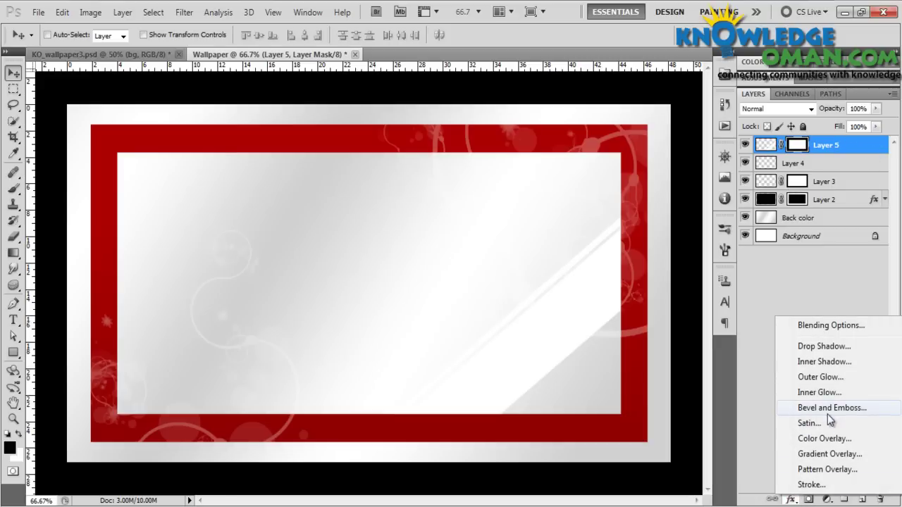
left_click(848, 456)
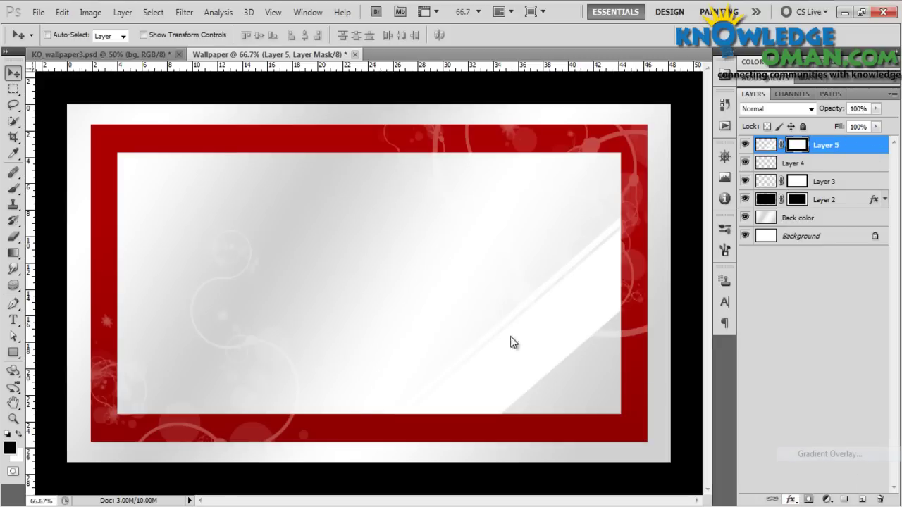
left_click_drag(479, 135, 145, 88)
left_click_drag(226, 74, 199, 60)
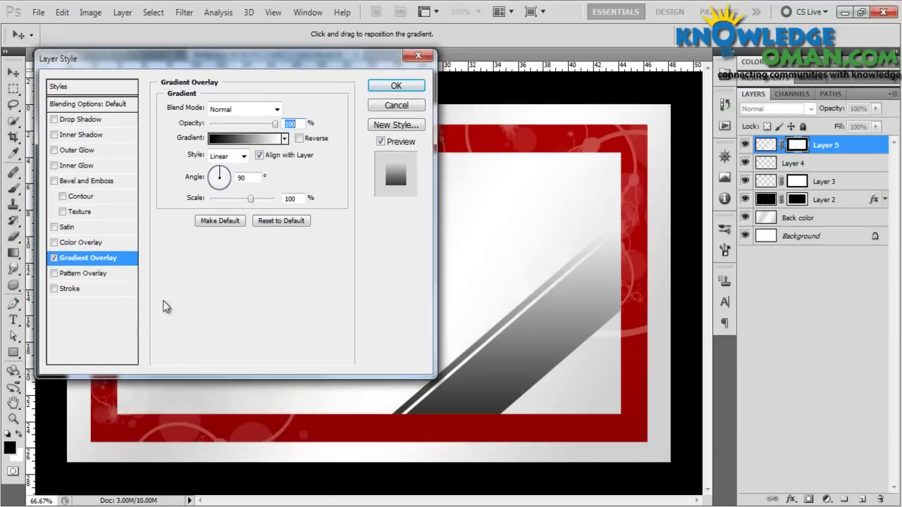
- Try several gradient presets on the diagonal bars, apply the yellow-to-orange one, and collapse Layer 5's effects list
left_click(285, 139)
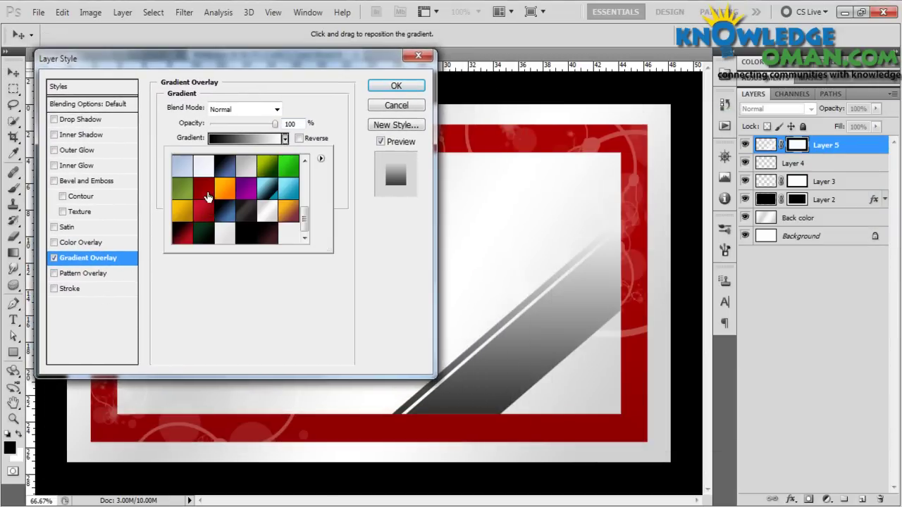
left_click(223, 196)
left_click(184, 211)
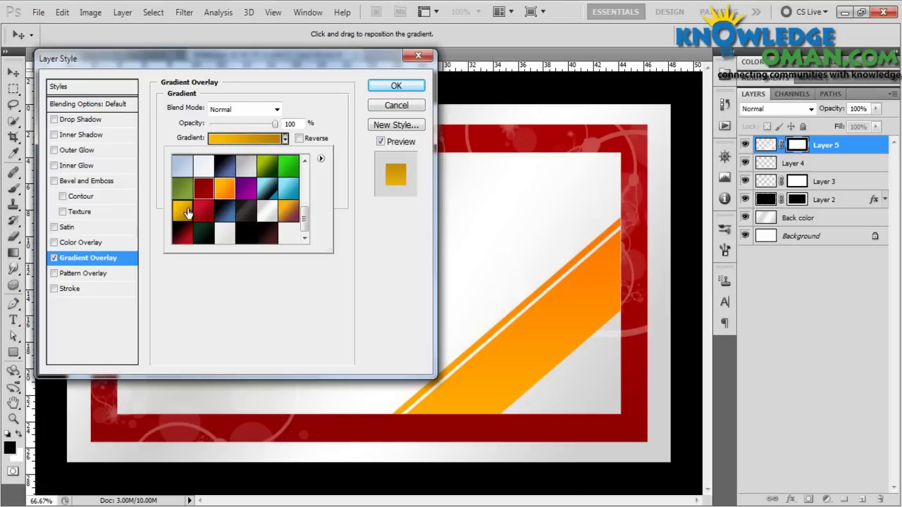
left_click(243, 190)
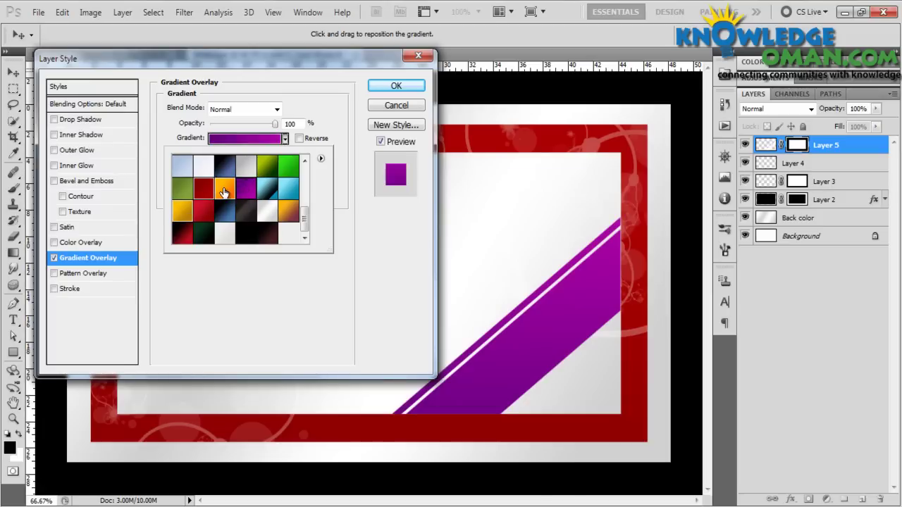
left_click(262, 212)
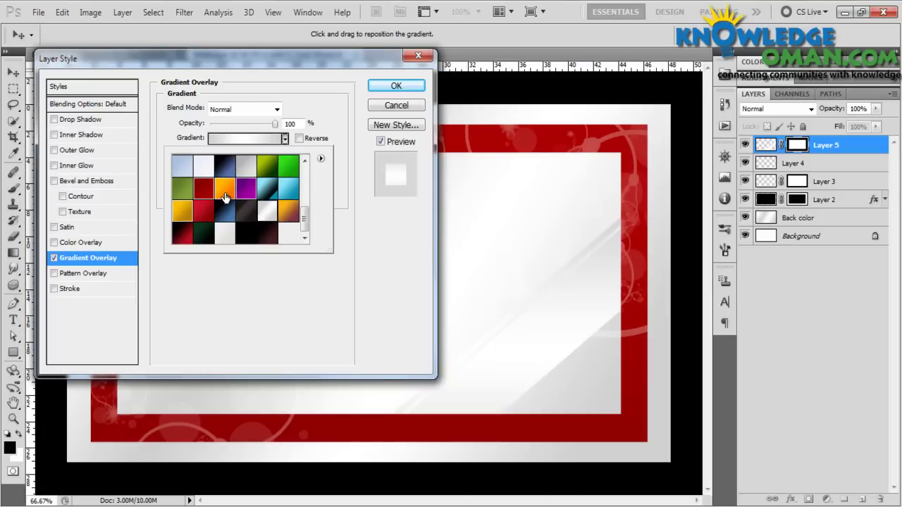
left_click(248, 214)
left_click(234, 187)
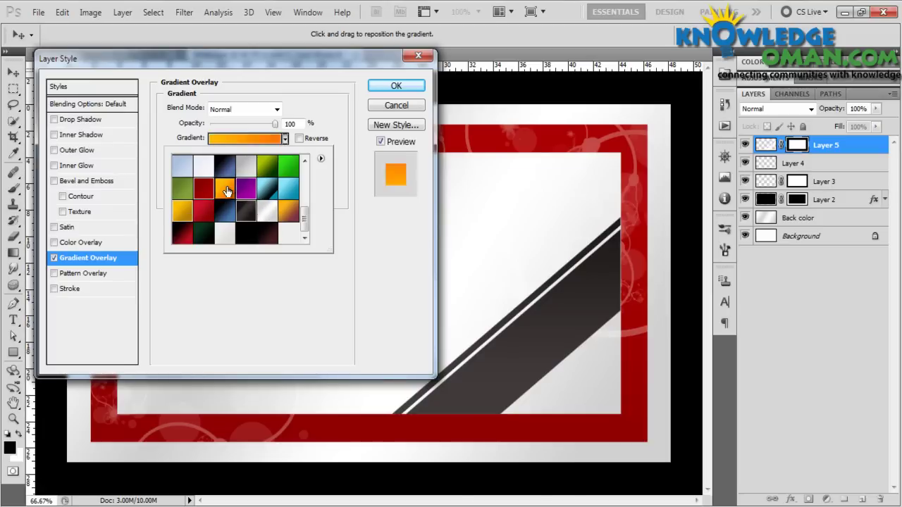
left_click(405, 83)
left_click(405, 86)
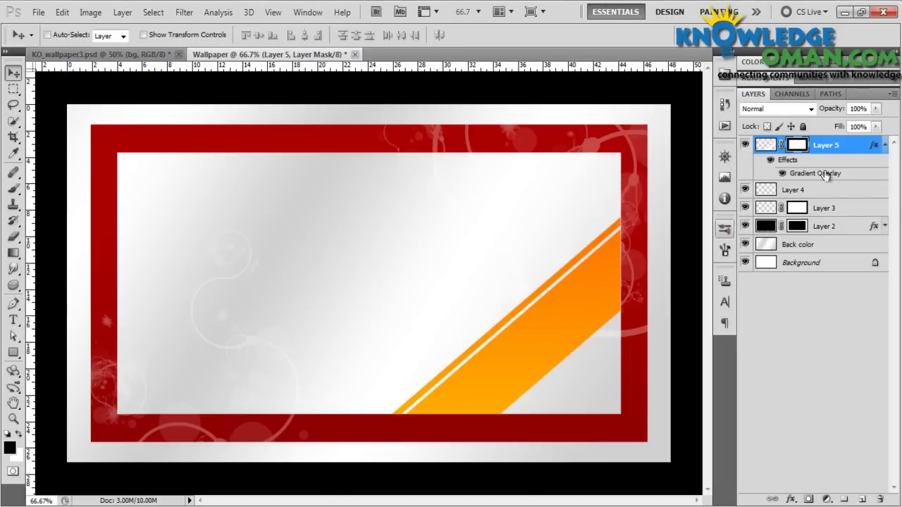
left_click(885, 144)
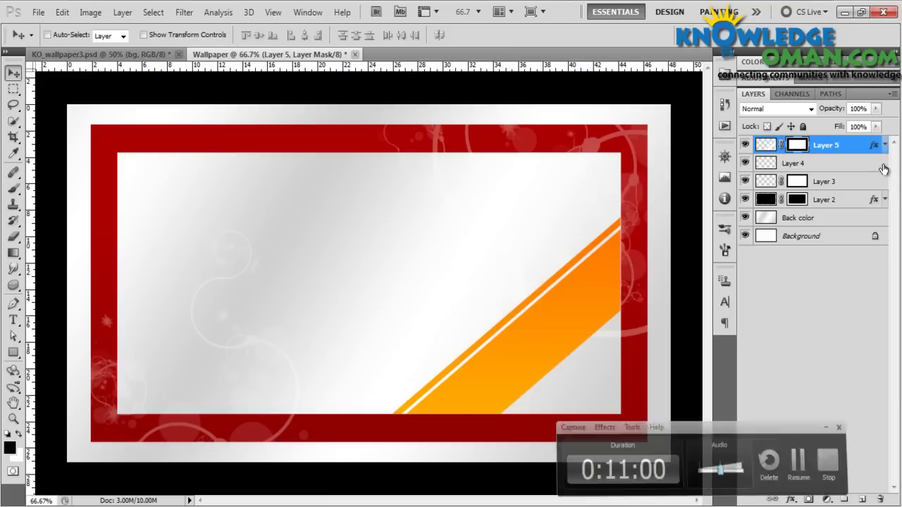
- Add the text "My Photo Frame" in 150 pt Brush Script MT and move it to the middle of the frame
key("t")
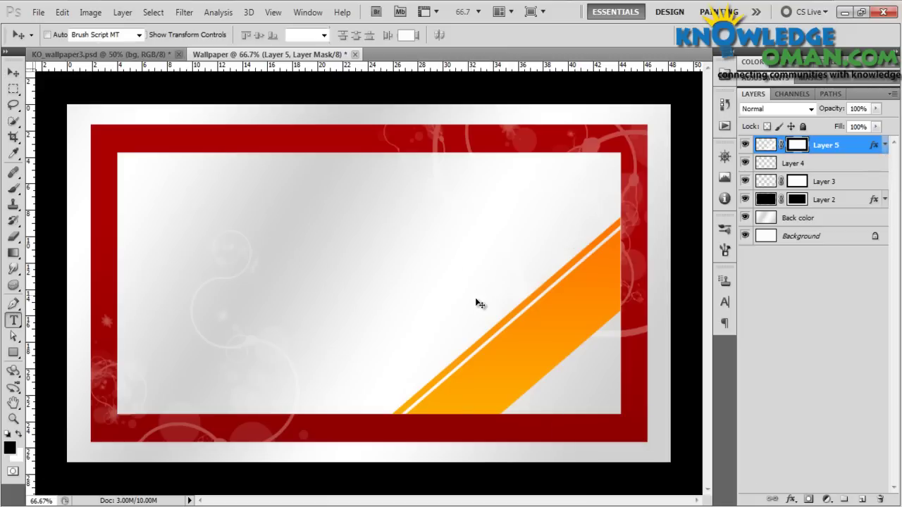
left_click(480, 380)
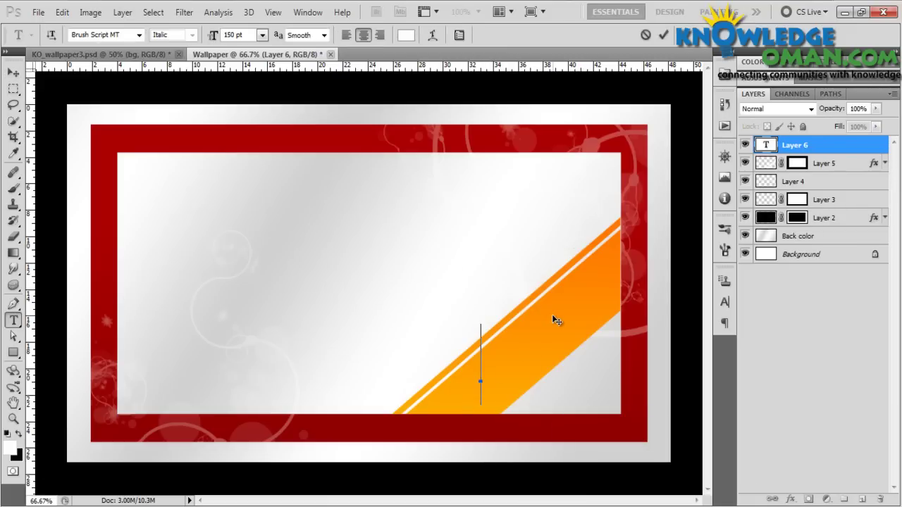
type("My")
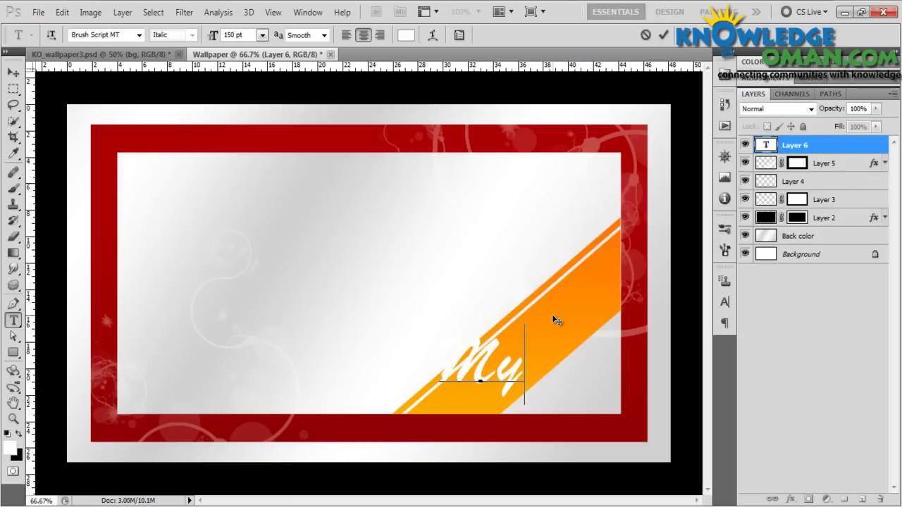
type(" Phhoto")
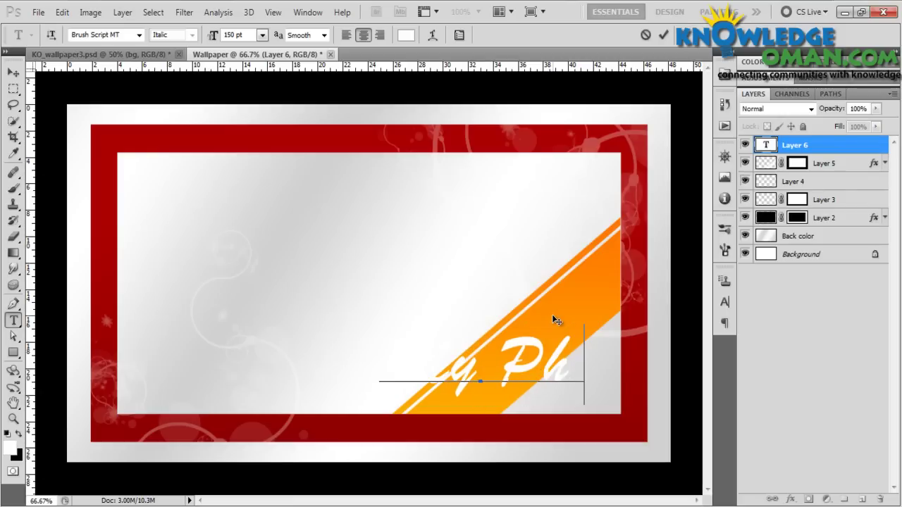
key("BackSpace")
key("BackSpace")
key("BackSpace")
key("BackSpace")
type("o")
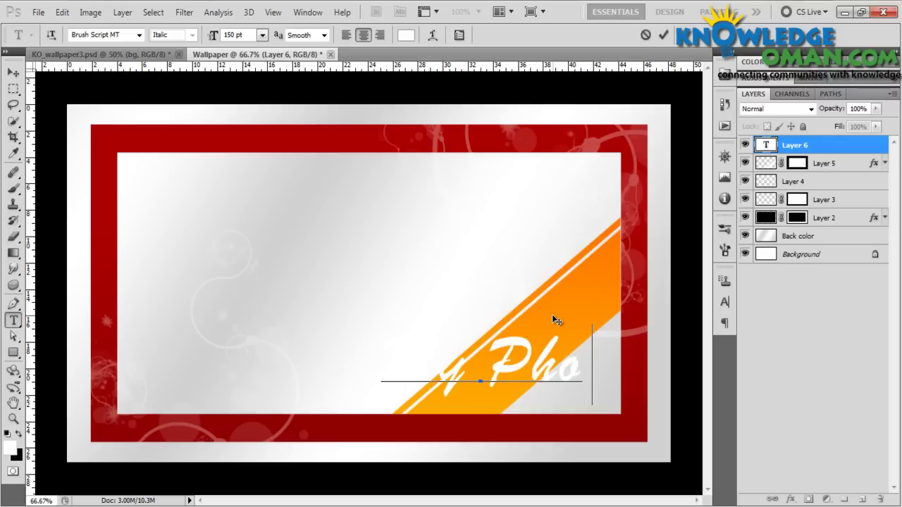
type("to Frame")
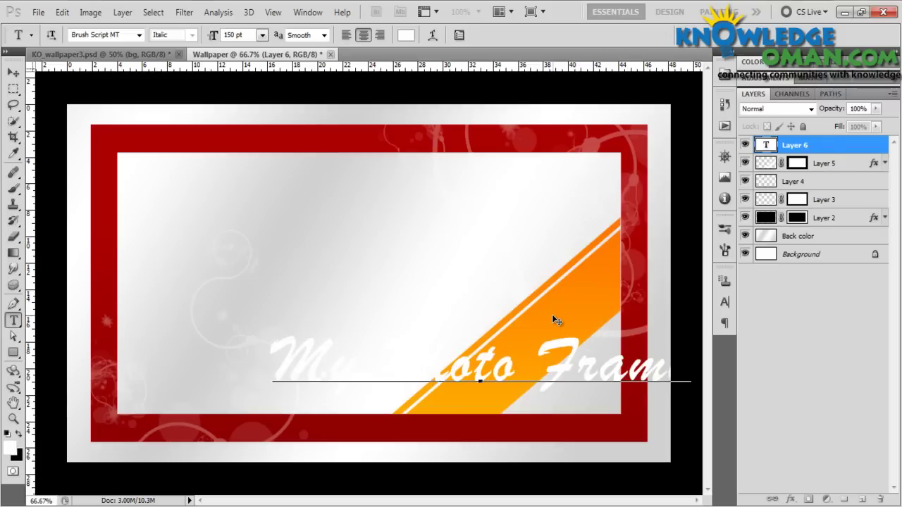
key("ctrl+Return")
key("v")
left_click_drag(486, 371, 378, 286)
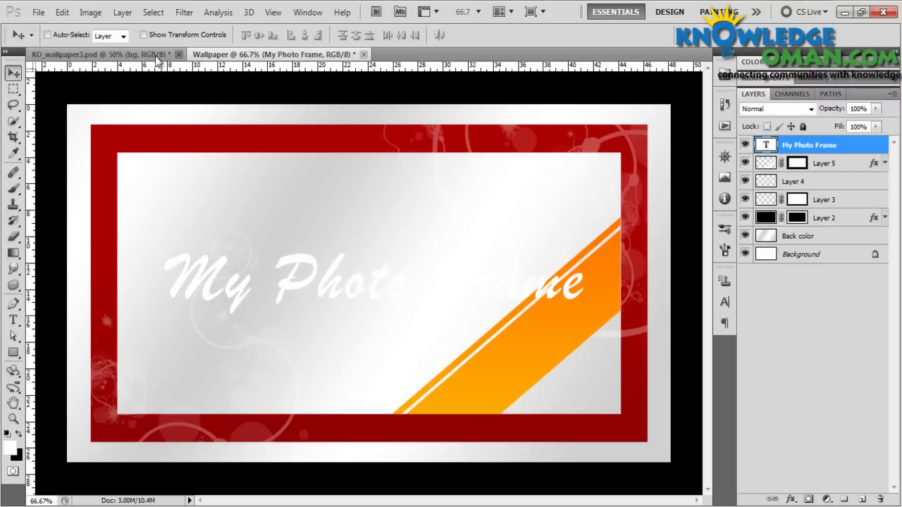
- Try blue and bright red for the text, then colour it dark red (ab0000) sampled from the frame
key("t")
left_click(414, 35)
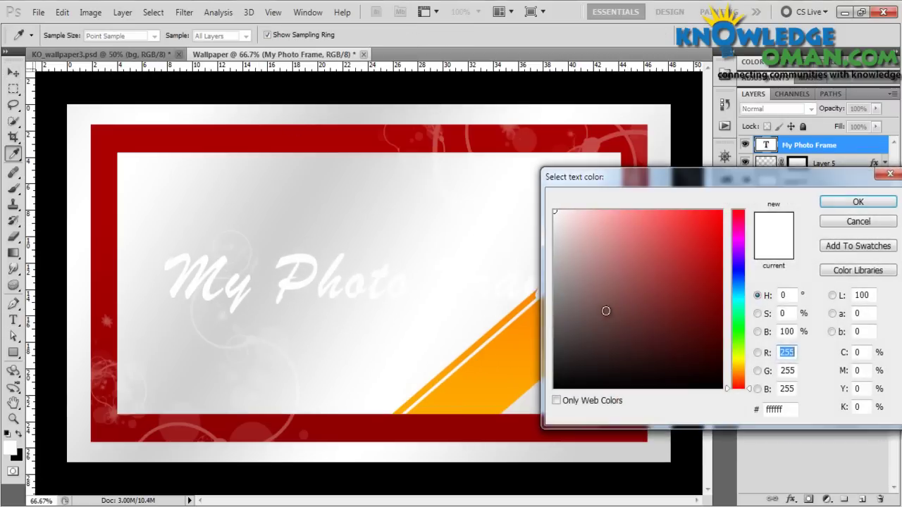
left_click_drag(743, 300, 740, 283)
left_click(721, 216)
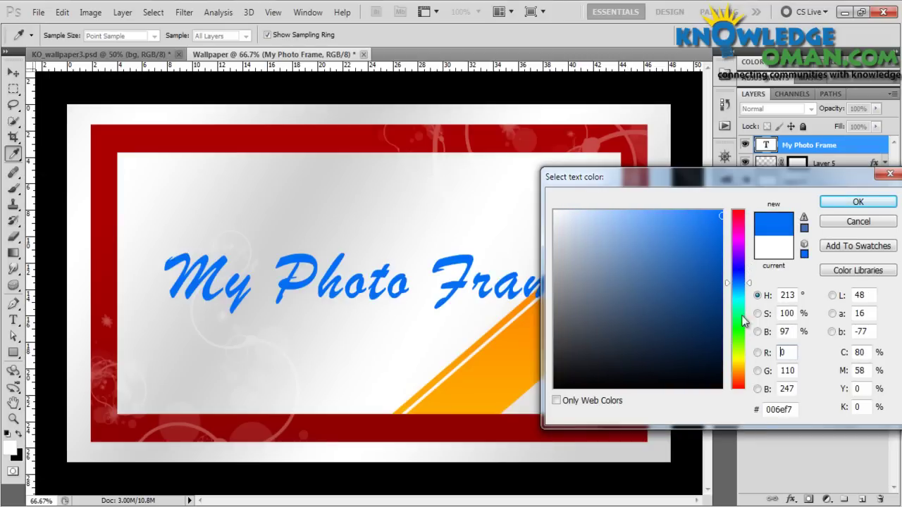
left_click(738, 386)
left_click(721, 210)
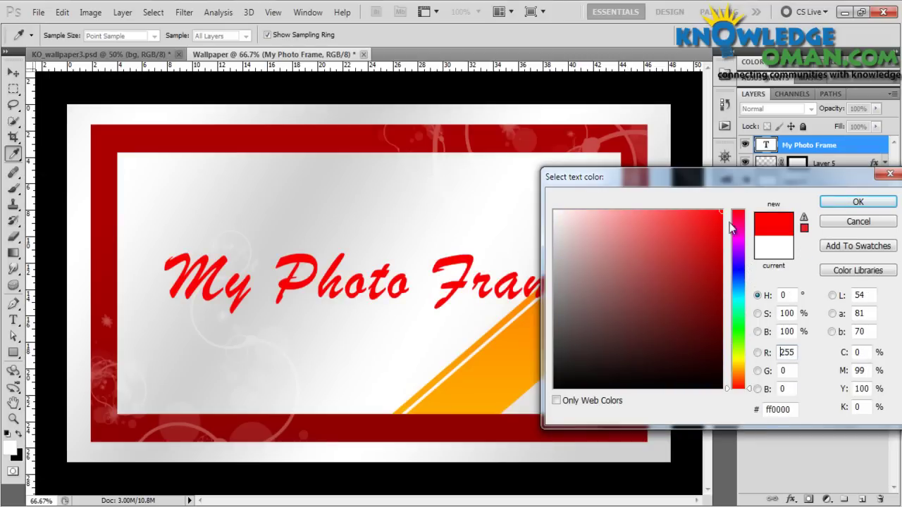
left_click(401, 133)
left_click(849, 202)
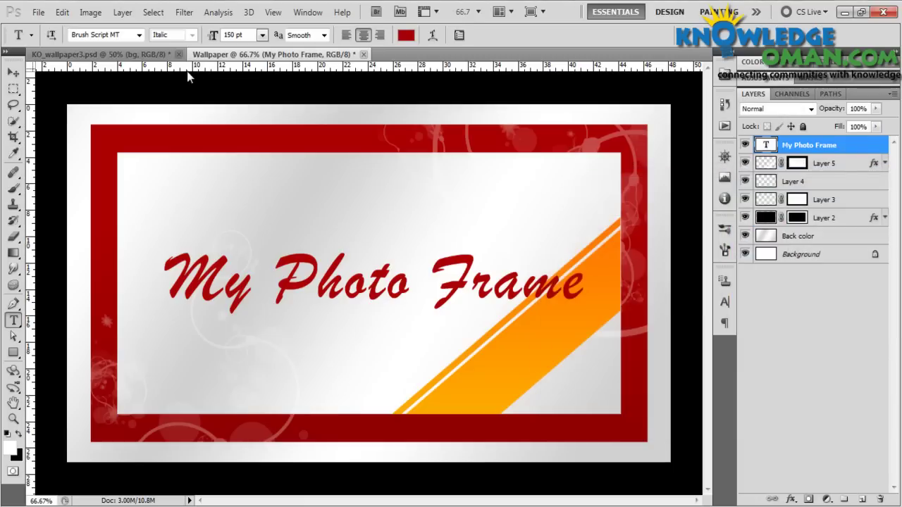
- Try other fonts on the text, including BPdotsUnicasePlus and Lackawanna Weed, and set it to Let's Eat
left_click(106, 36)
key("Up")
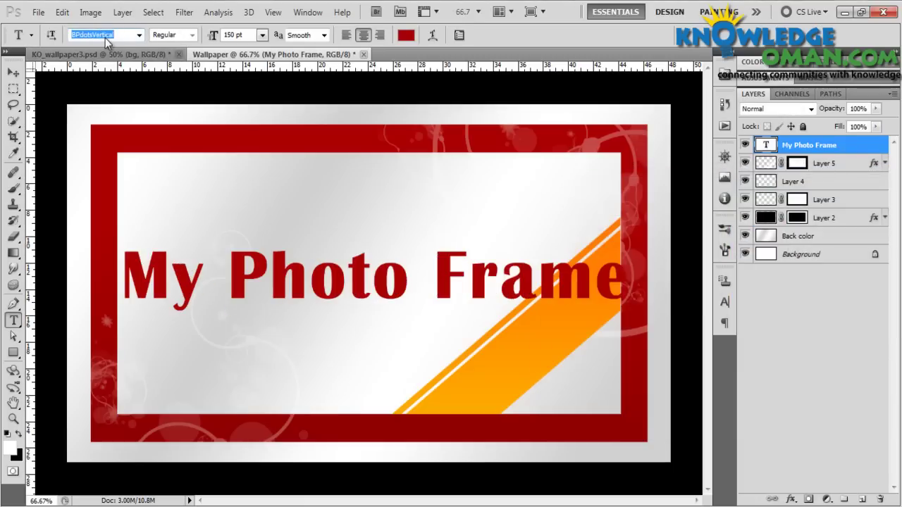
key("Up")
key("Up")
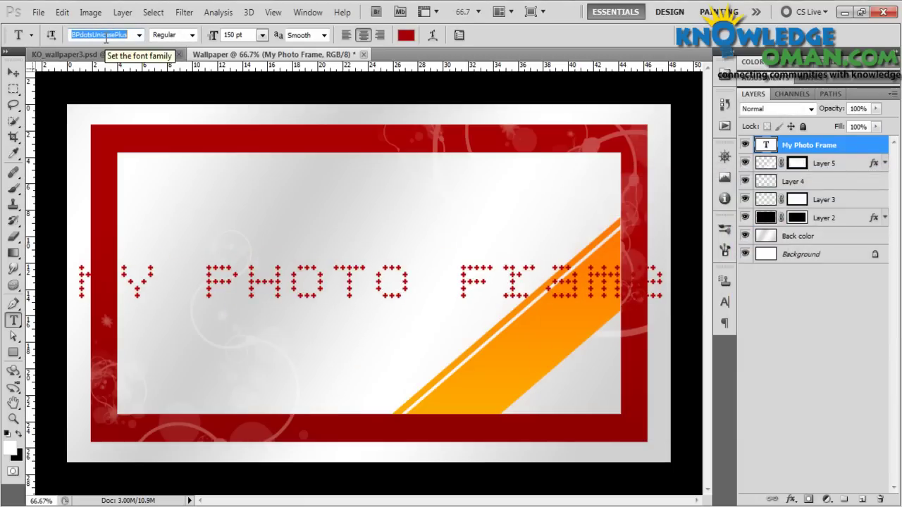
type("Lackawanna Weed")
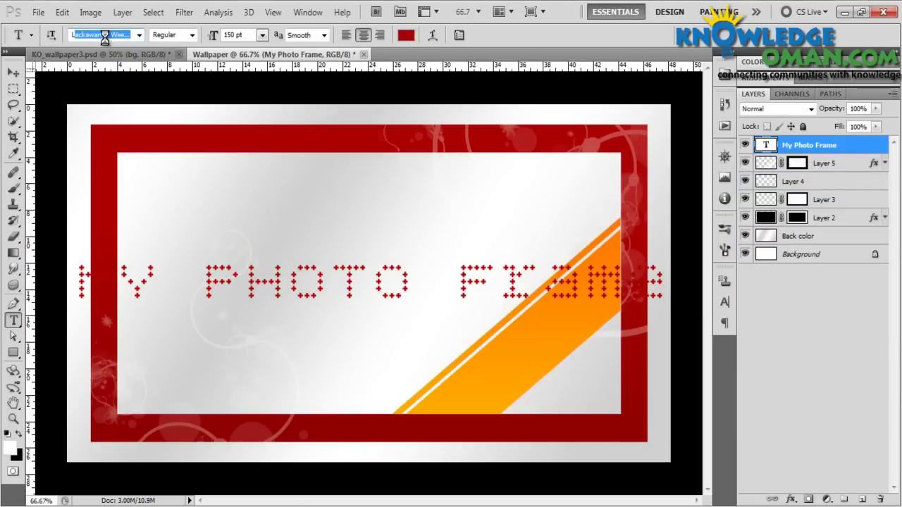
key("Return")
left_click(105, 36)
key("Down")
key("Down")
key("Down")
key("Down")
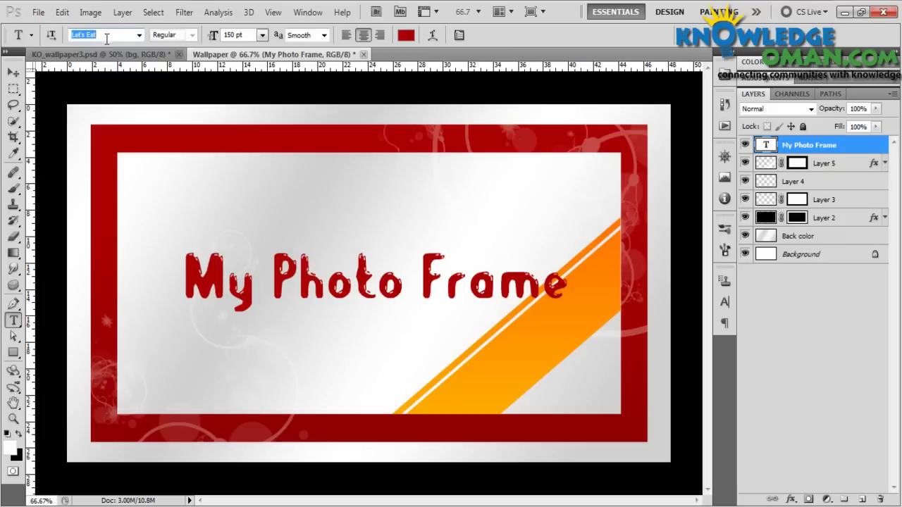
- Rotate the text to about -39.59°, scale it to about 51.13%, and place it along the orange bar
left_click(12, 72)
left_click_drag(515, 294, 534, 295)
key("ctrl+t")
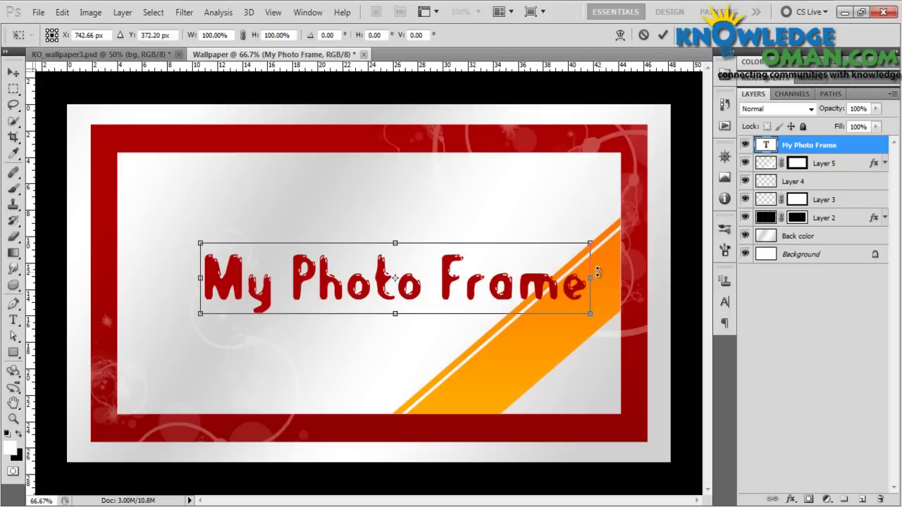
left_click_drag(599, 250, 612, 277)
left_click_drag(662, 127, 557, 282)
left_click_drag(522, 357, 557, 329)
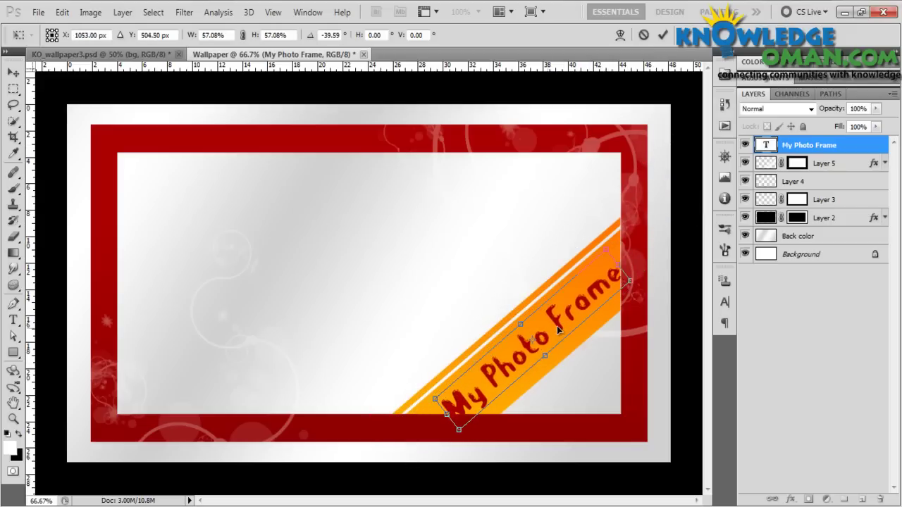
left_click_drag(611, 252, 600, 262)
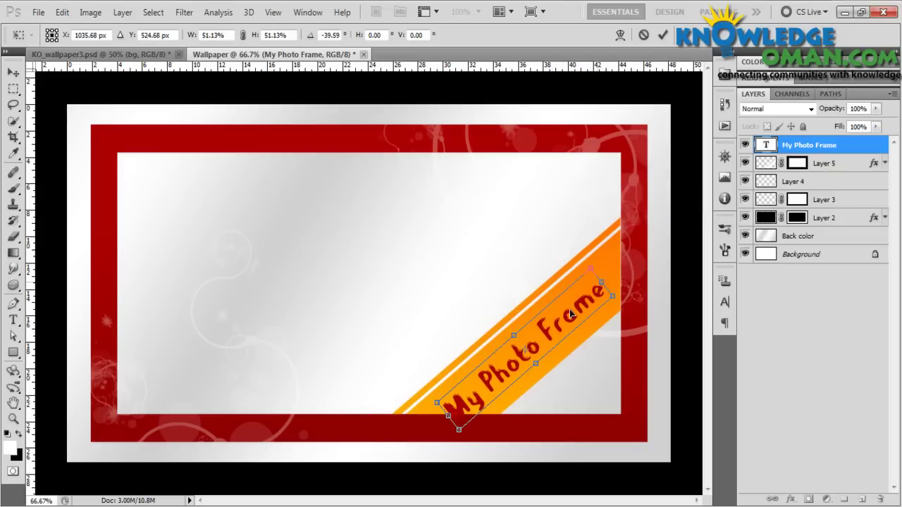
key("Return")
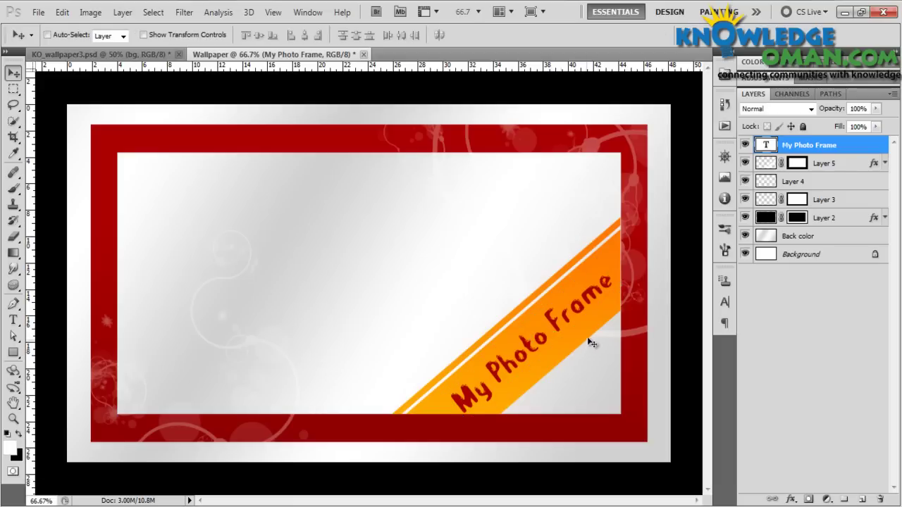
- Change the "My Photo Frame" text colour to white
key("t")
left_click(403, 35)
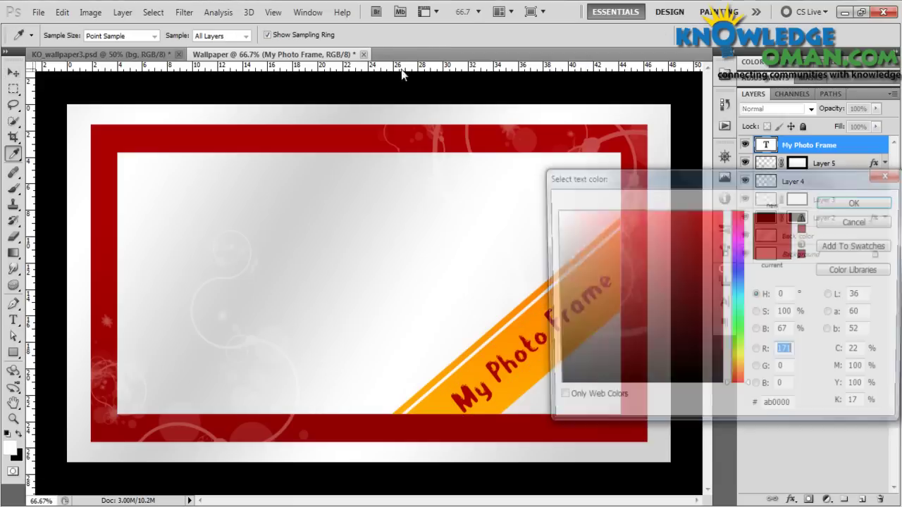
left_click(846, 203)
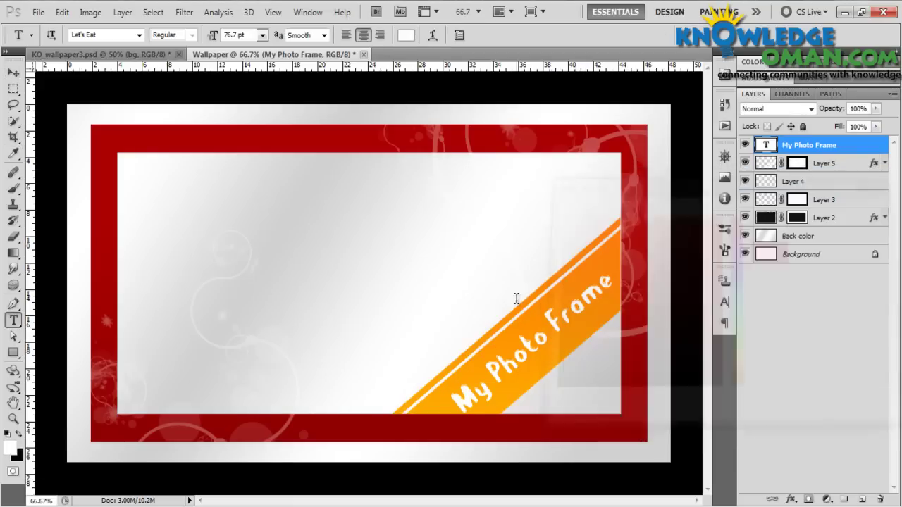
key("v")
- Set the "My Photo Frame" text's font to Haettenschweiler
key("t")
left_click(128, 34)
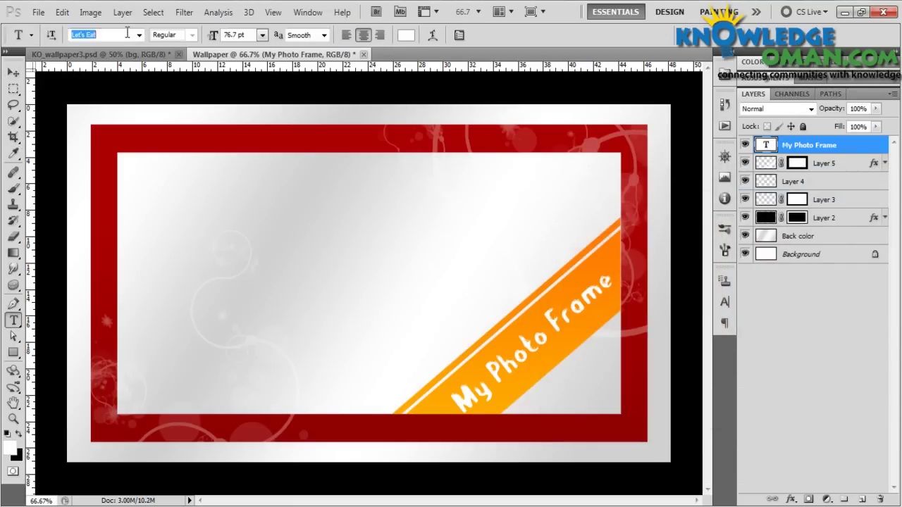
type("Haettenschweiler")
key("Return")
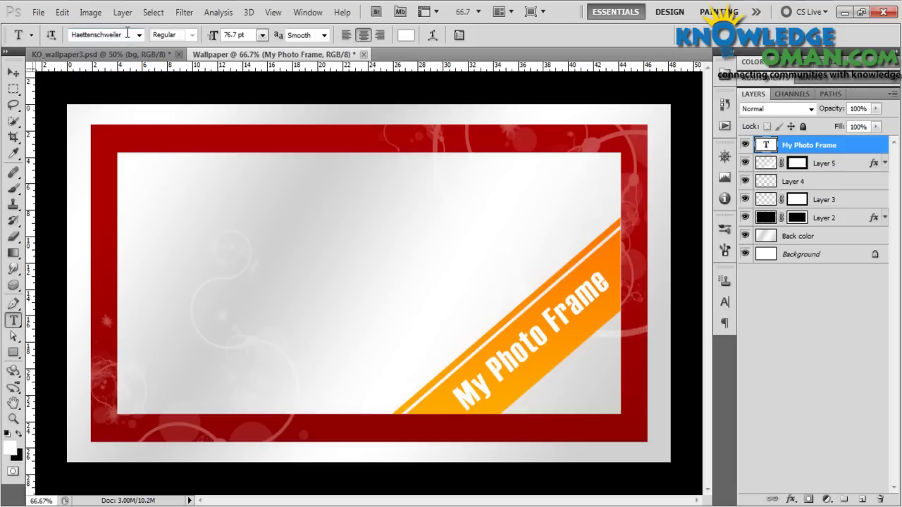
left_click(14, 72)
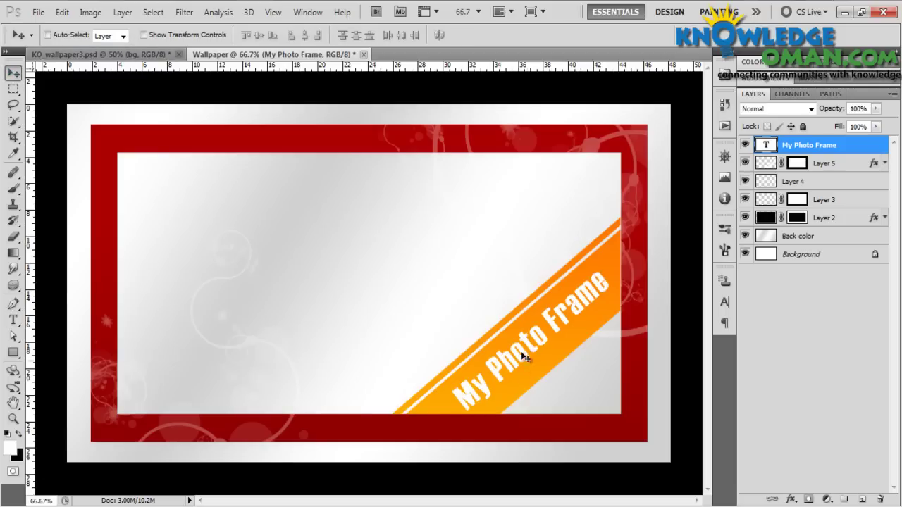
left_click_drag(512, 380, 530, 353)
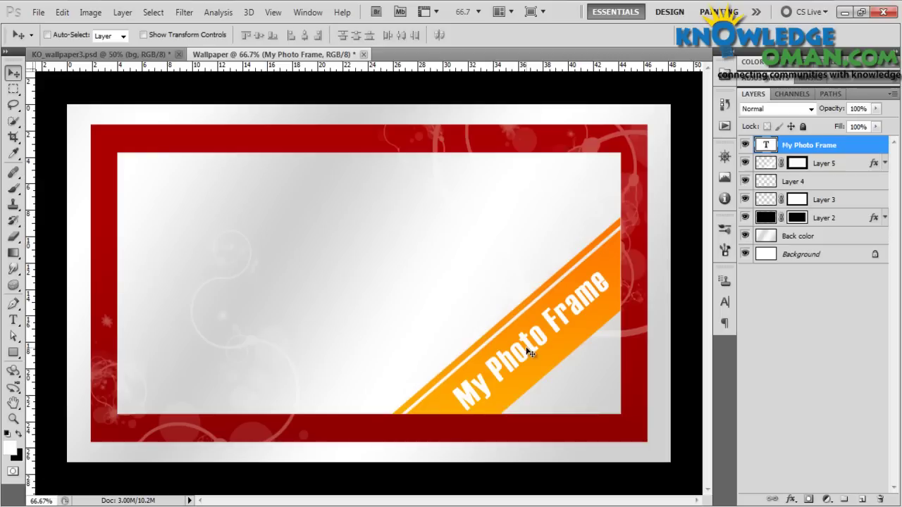